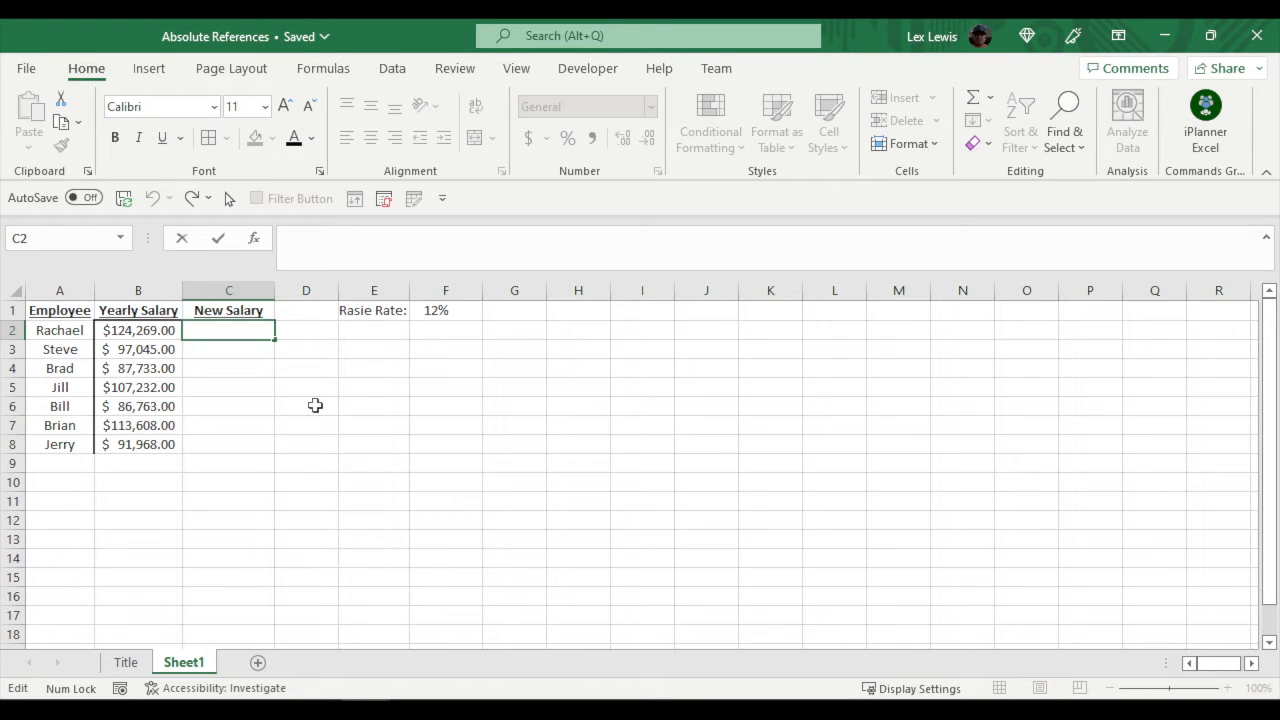
Enter the formula =B2+(B2*F1) in C2 to calculate the first employee's new salary
{"action": "type", "text": "="}
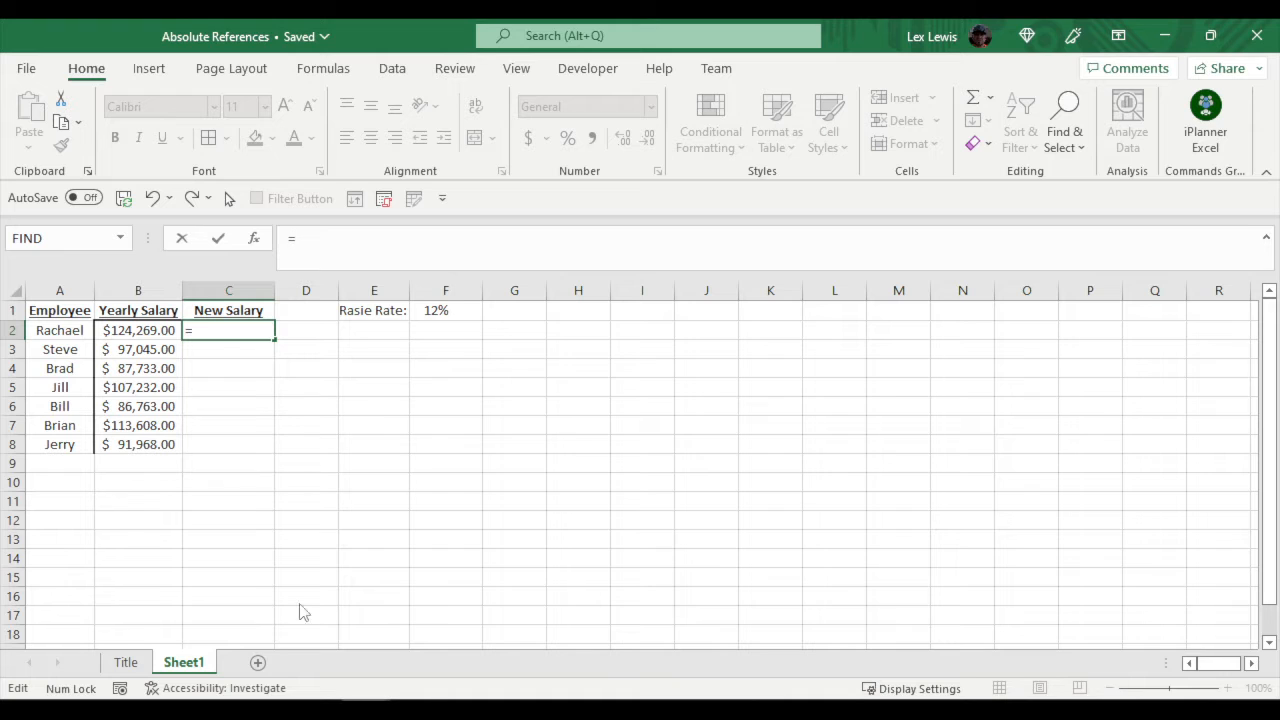
{"action": "left_click", "coordinate": [143, 328]}
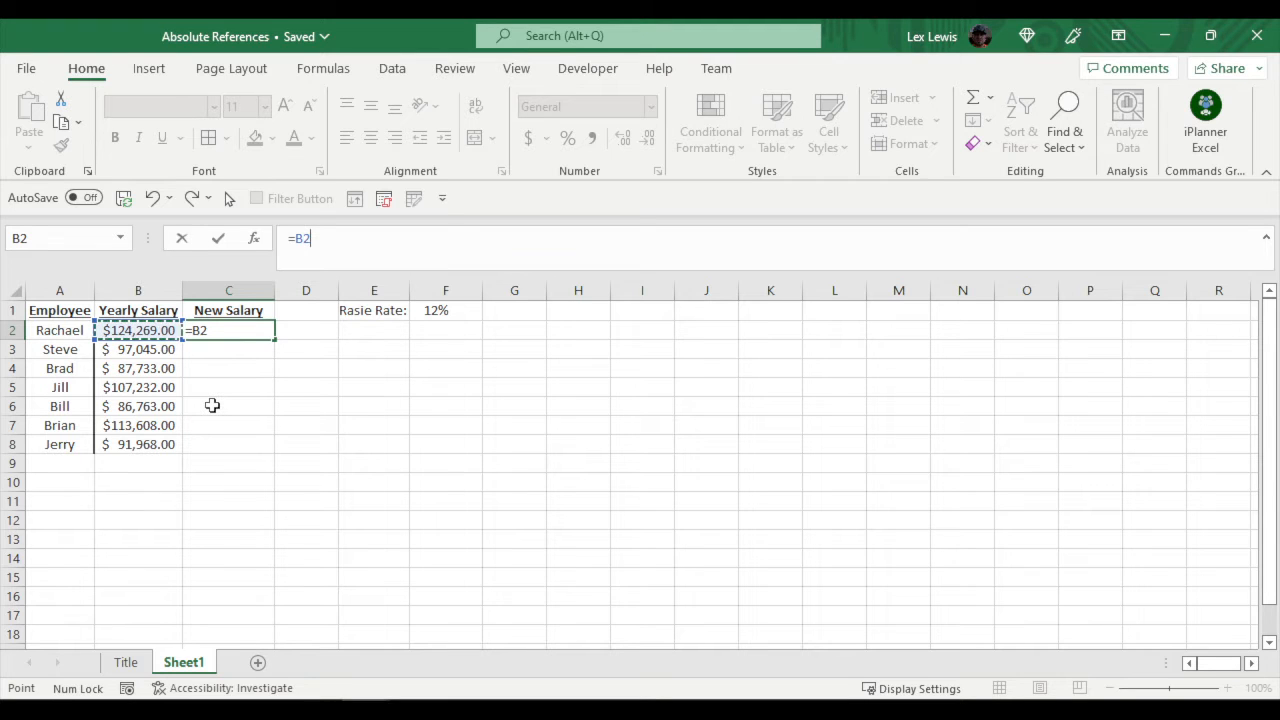
{"action": "type", "text": "+"}
{"action": "type", "text": "("}
{"action": "left_click", "coordinate": [133, 330]}
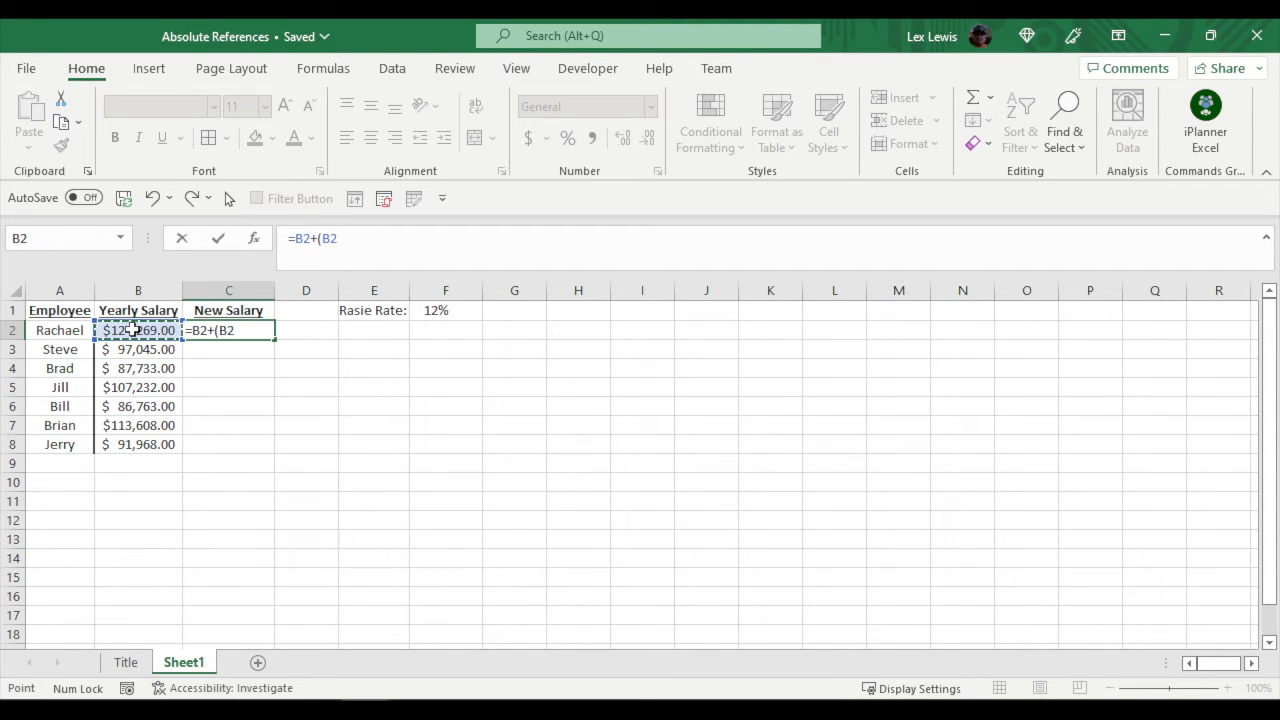
{"action": "type", "text": "*"}
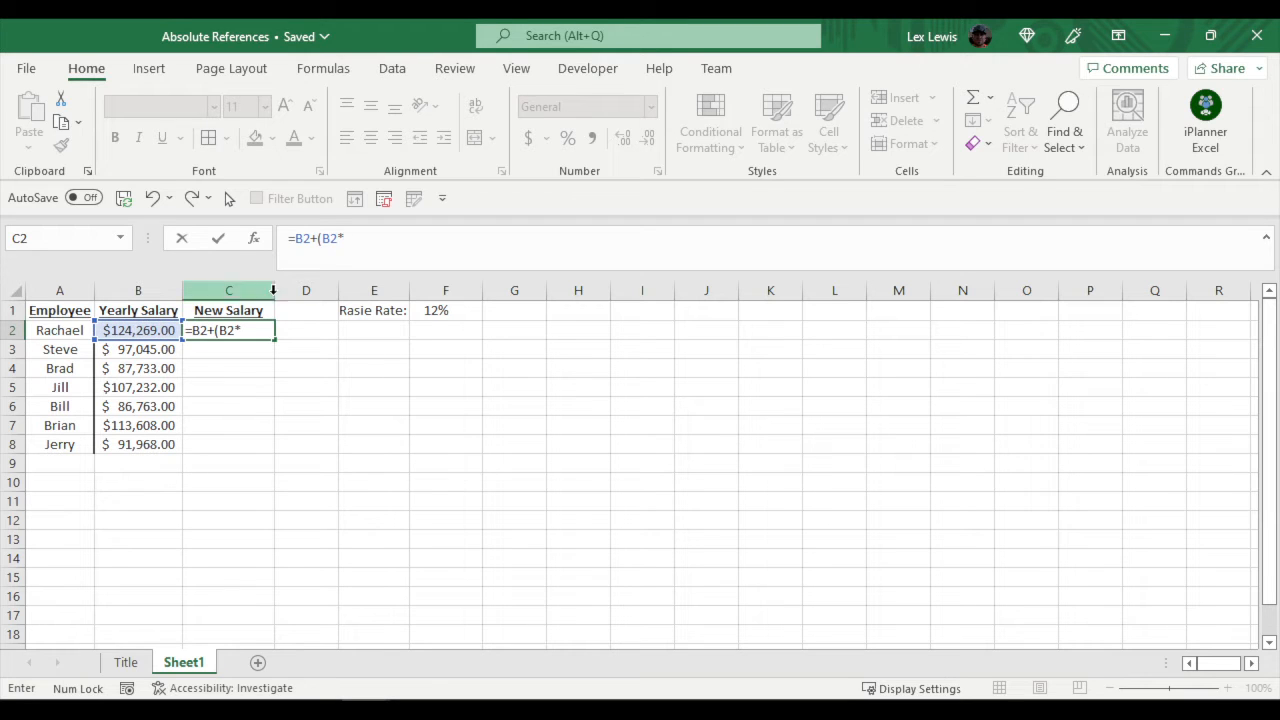
{"action": "left_click", "coordinate": [443, 314]}
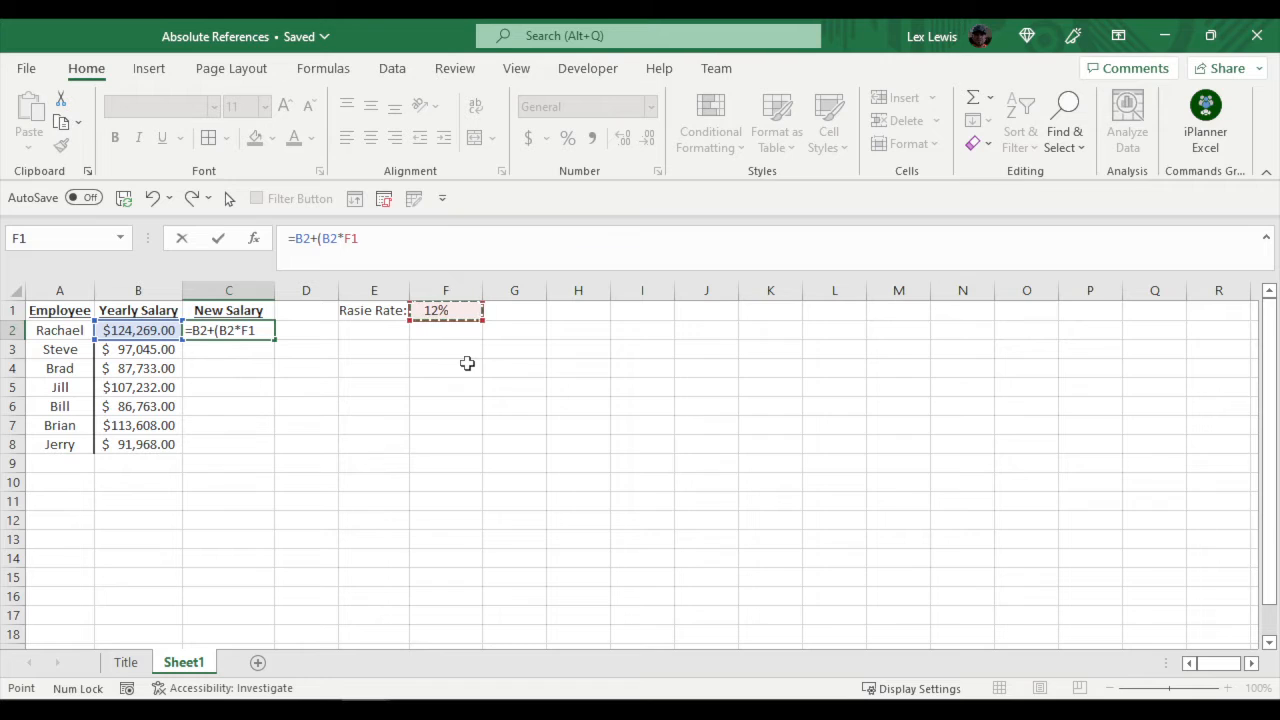
{"action": "type", "text": ")"}
{"action": "key", "text": "Return"}
Fill the new salary formula from C2 down through C8
{"action": "left_click", "coordinate": [229, 331]}
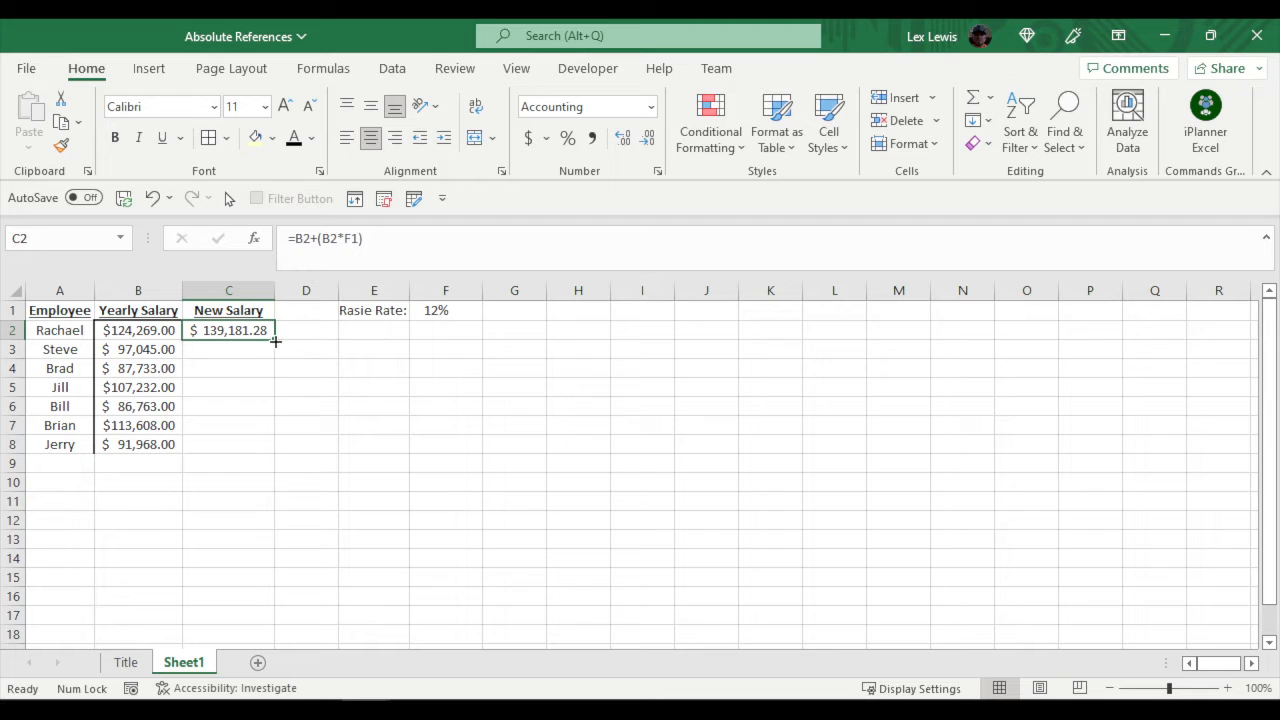
{"action": "left_click_drag", "start_coordinate": [274, 341], "coordinate": [254, 450]}
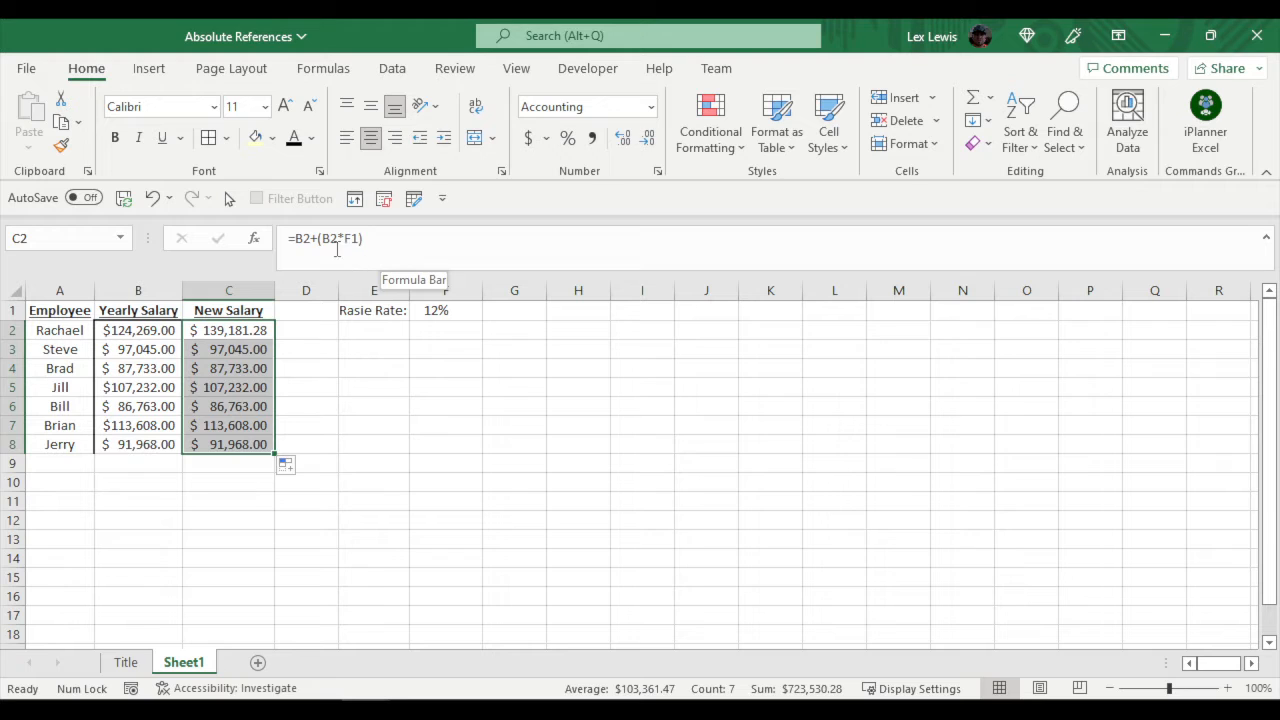
{"action": "left_click", "coordinate": [306, 248]}
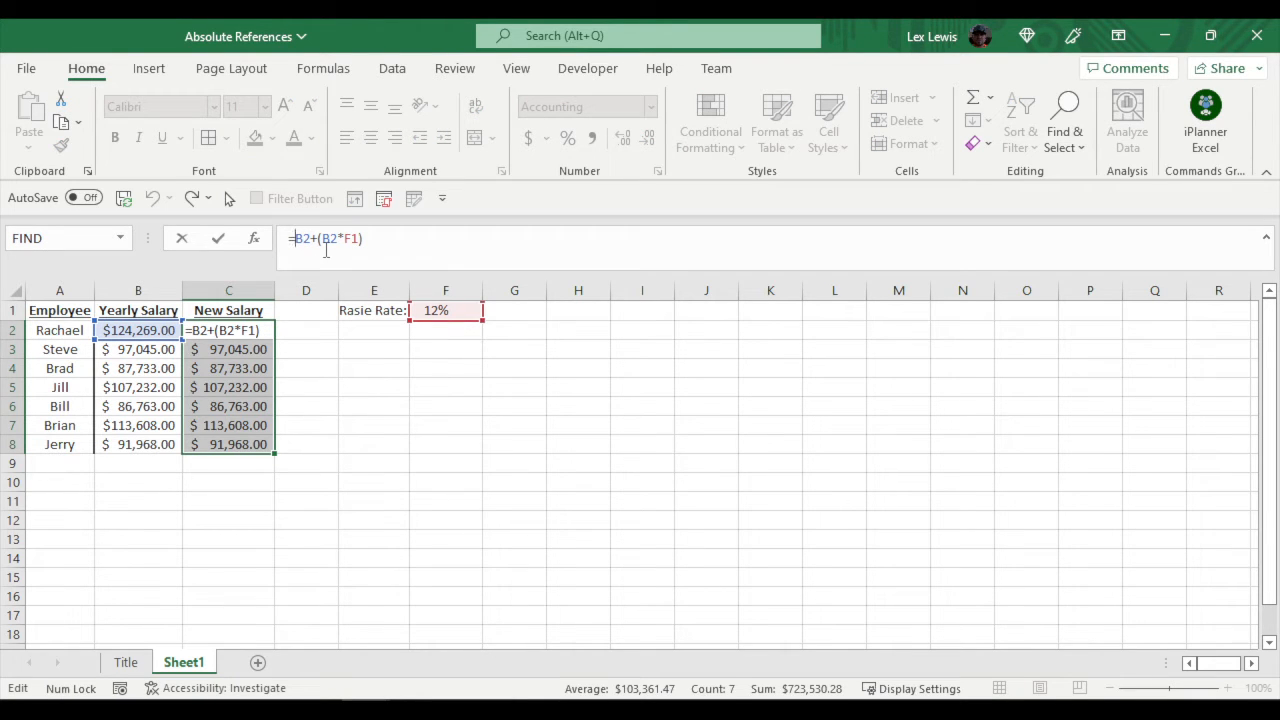
{"action": "type", "text": "$"}
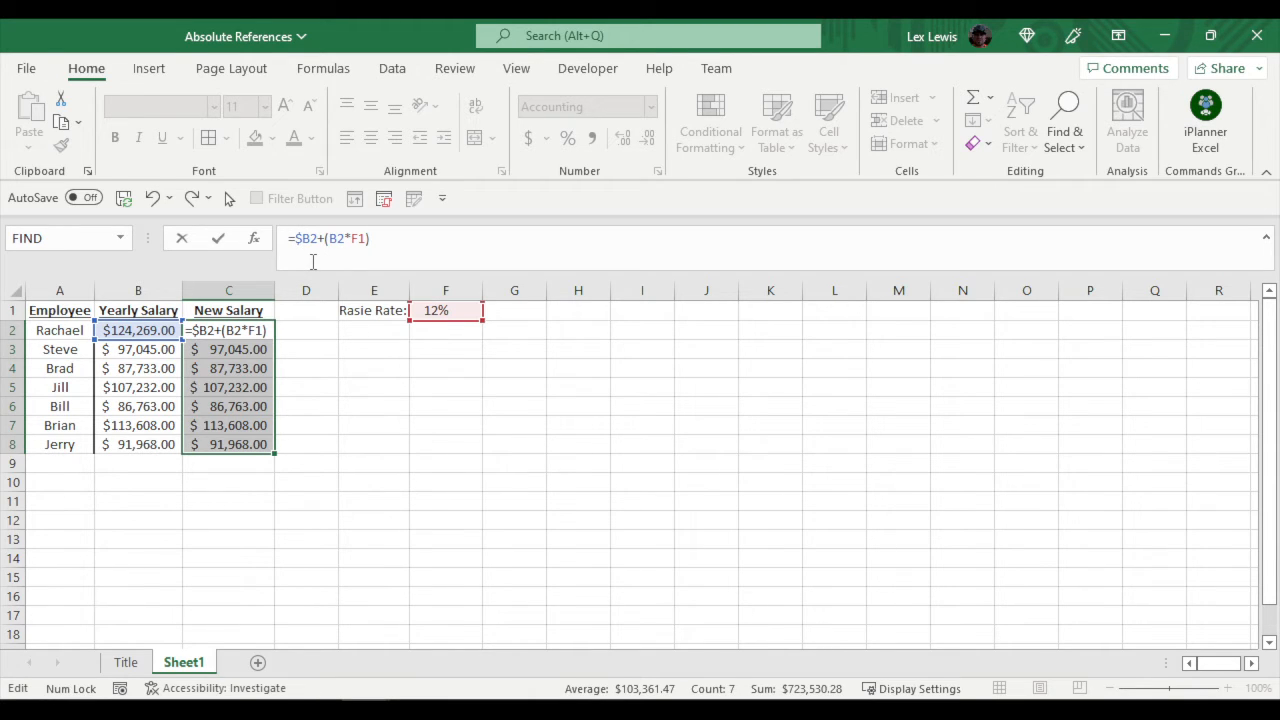
{"action": "key", "text": "BackSpace"}
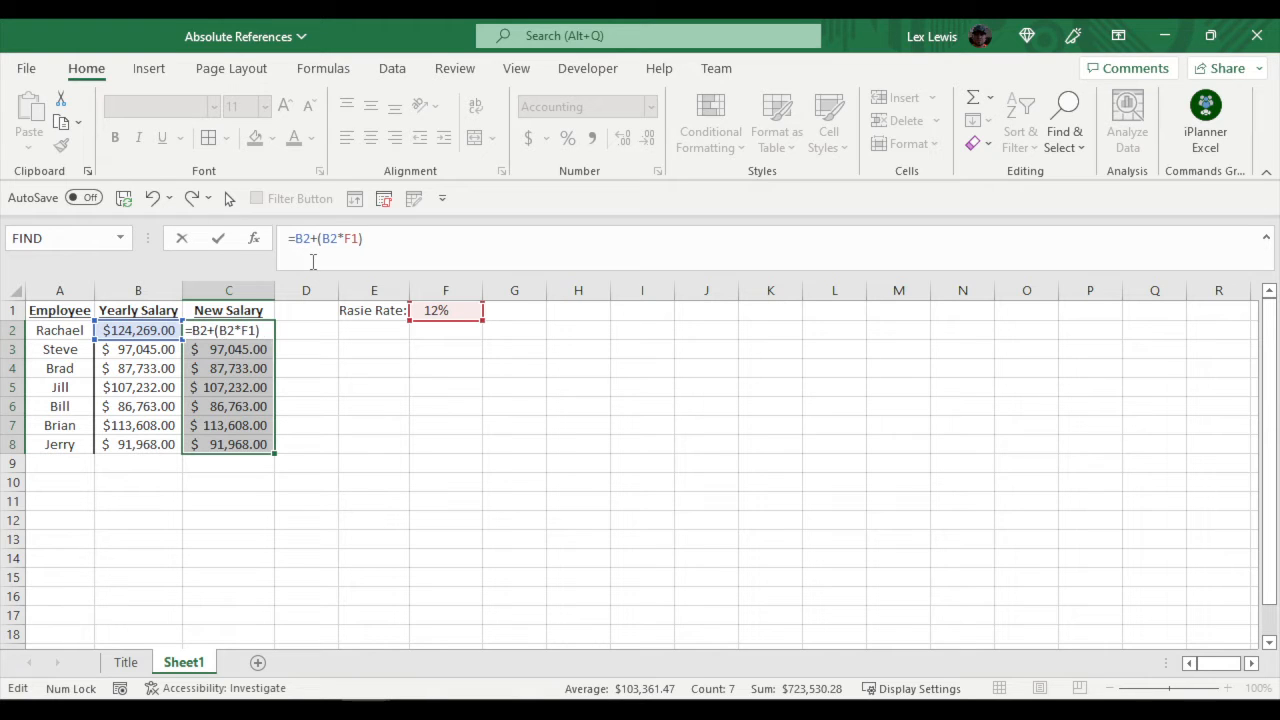
{"action": "key", "text": "Return"}
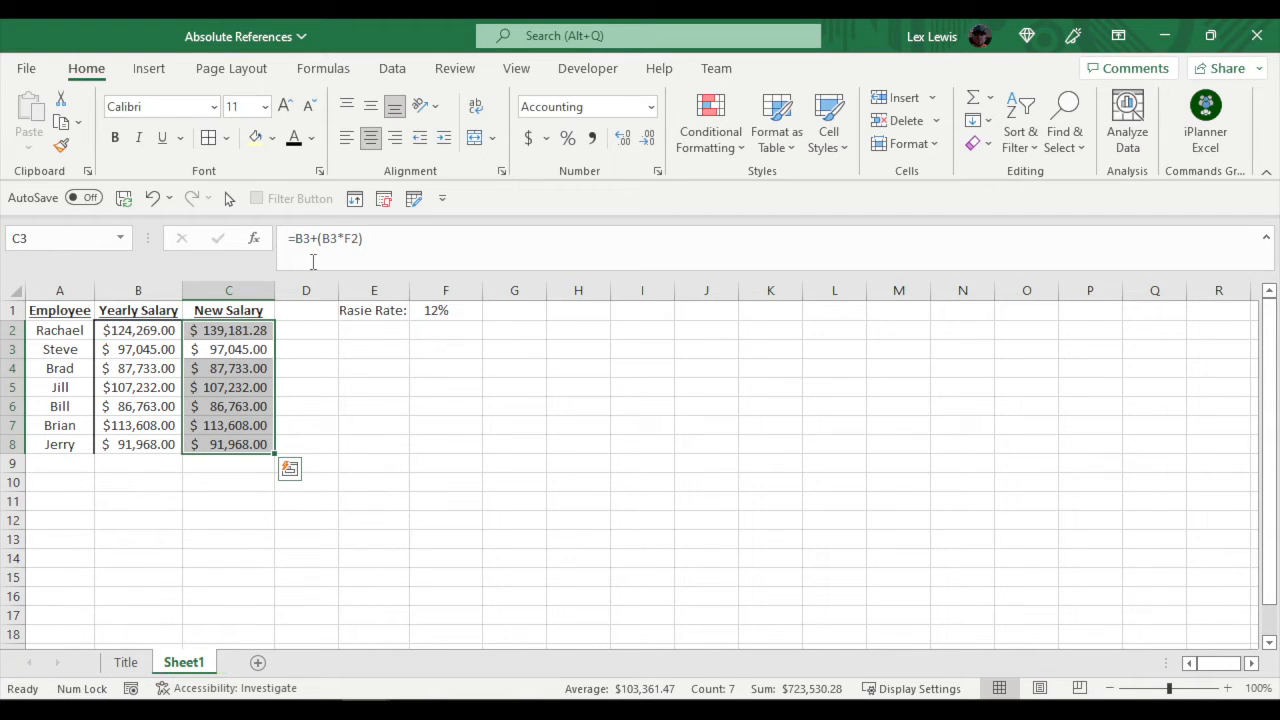
Compare the formulas in C2 and C3 and examine which raise rate cell each one references
{"action": "left_click", "coordinate": [363, 389]}
{"action": "double_click", "coordinate": [258, 330]}
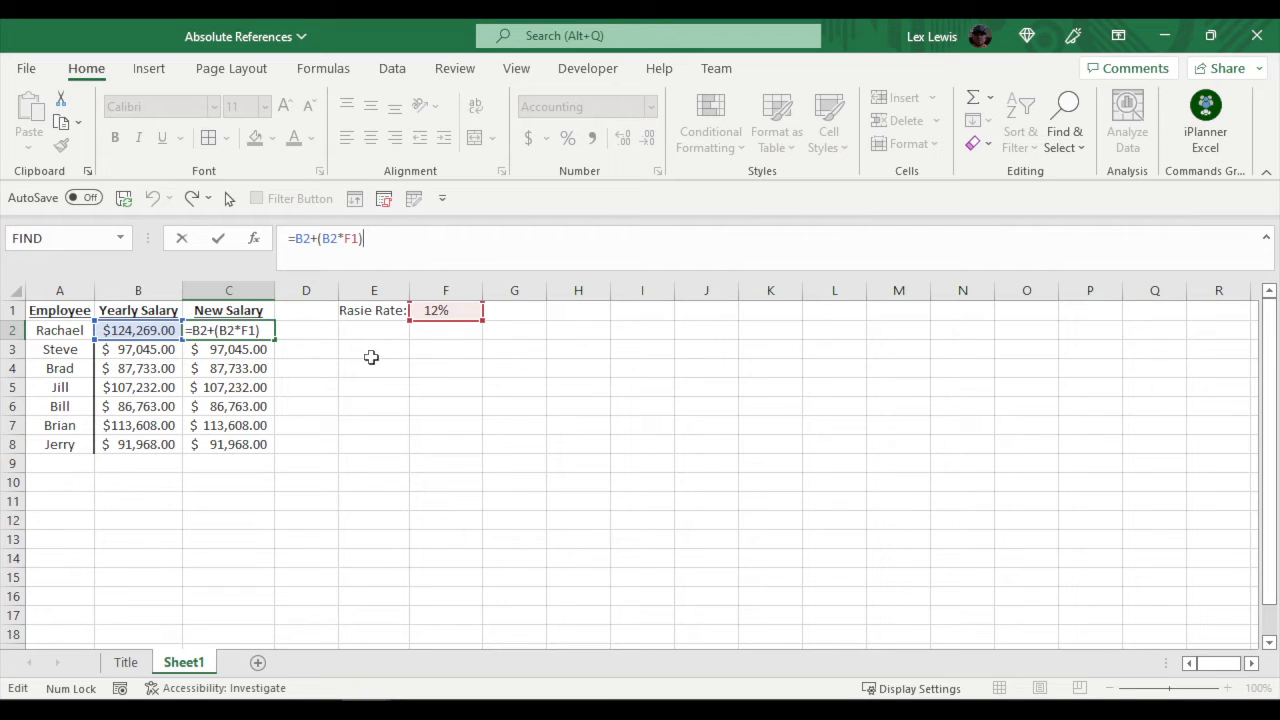
{"action": "key", "text": "ctrl+Return"}
{"action": "key", "text": "ctrl+c"}
{"action": "left_click", "coordinate": [229, 349]}
{"action": "key", "text": "ctrl+v"}
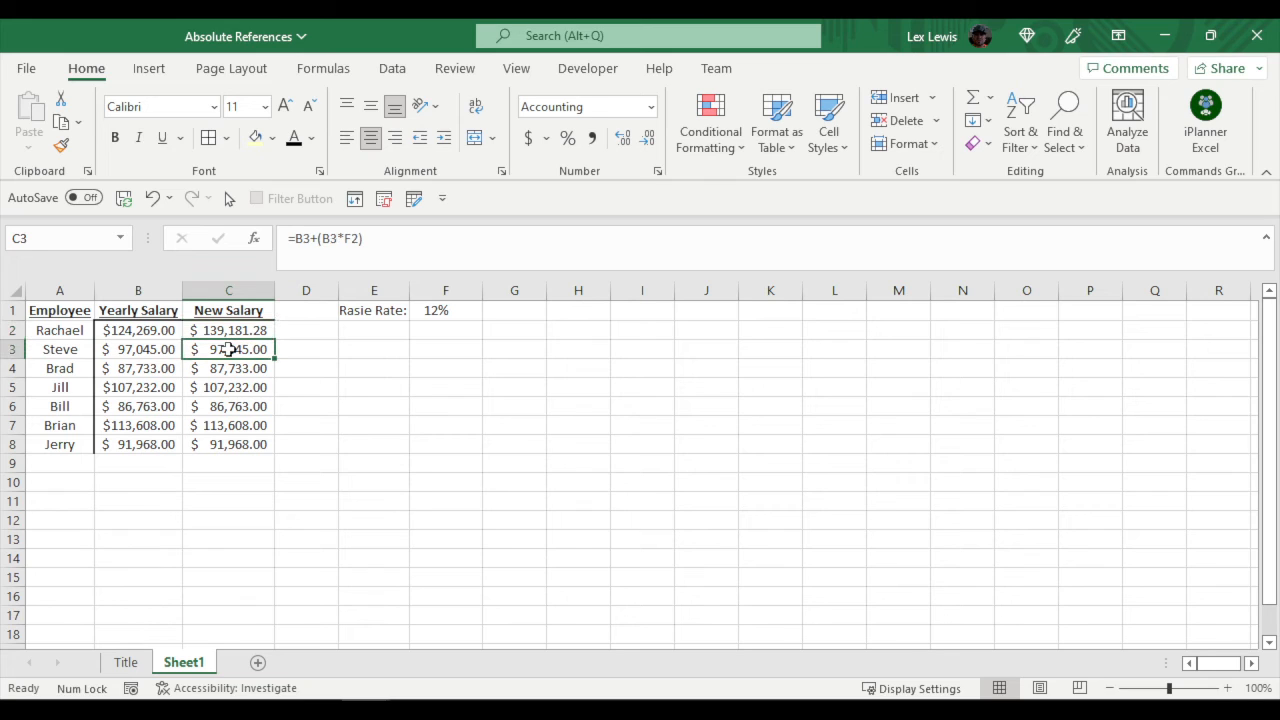
{"action": "left_click", "coordinate": [397, 233]}
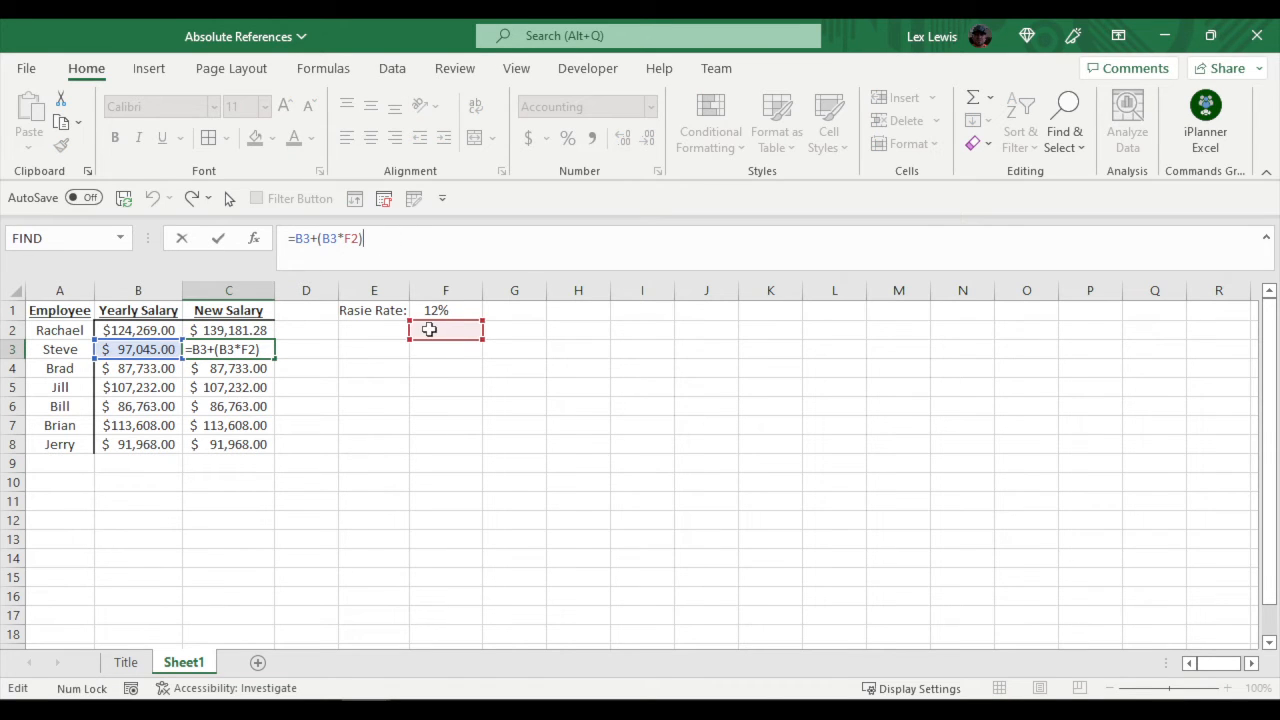
{"action": "left_click", "coordinate": [208, 329]}
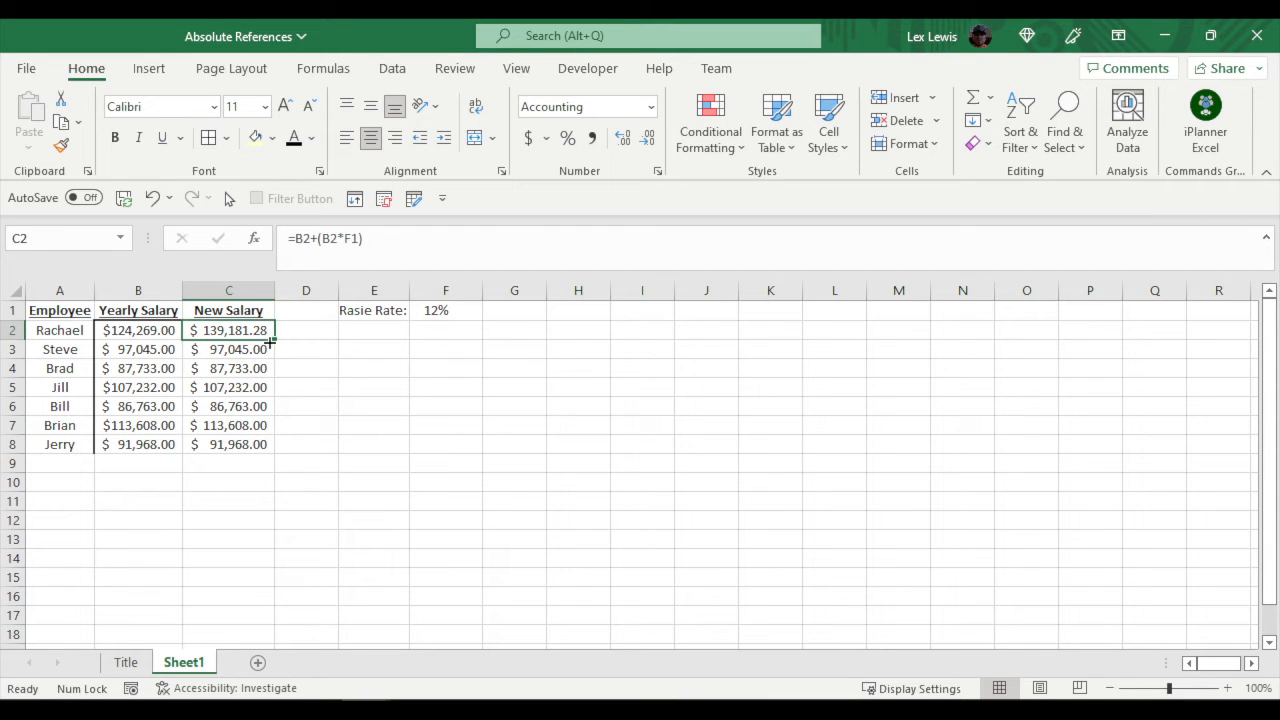
{"action": "mouse_move", "coordinate": [274, 340]}
{"action": "left_mouse_down"}
{"action": "mouse_move", "coordinate": [274, 356]}
{"action": "mouse_move", "coordinate": [274, 340]}
{"action": "left_mouse_up"}
{"action": "left_click", "coordinate": [217, 349]}
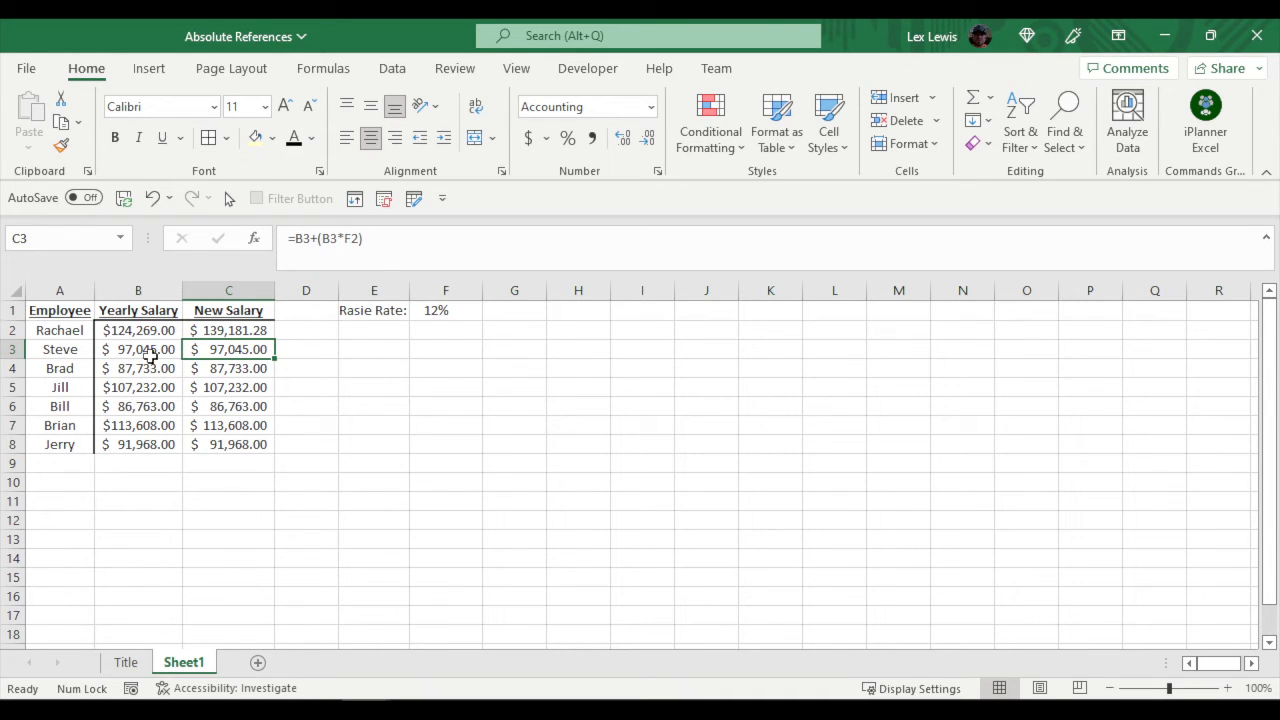
{"action": "left_click", "coordinate": [432, 325]}
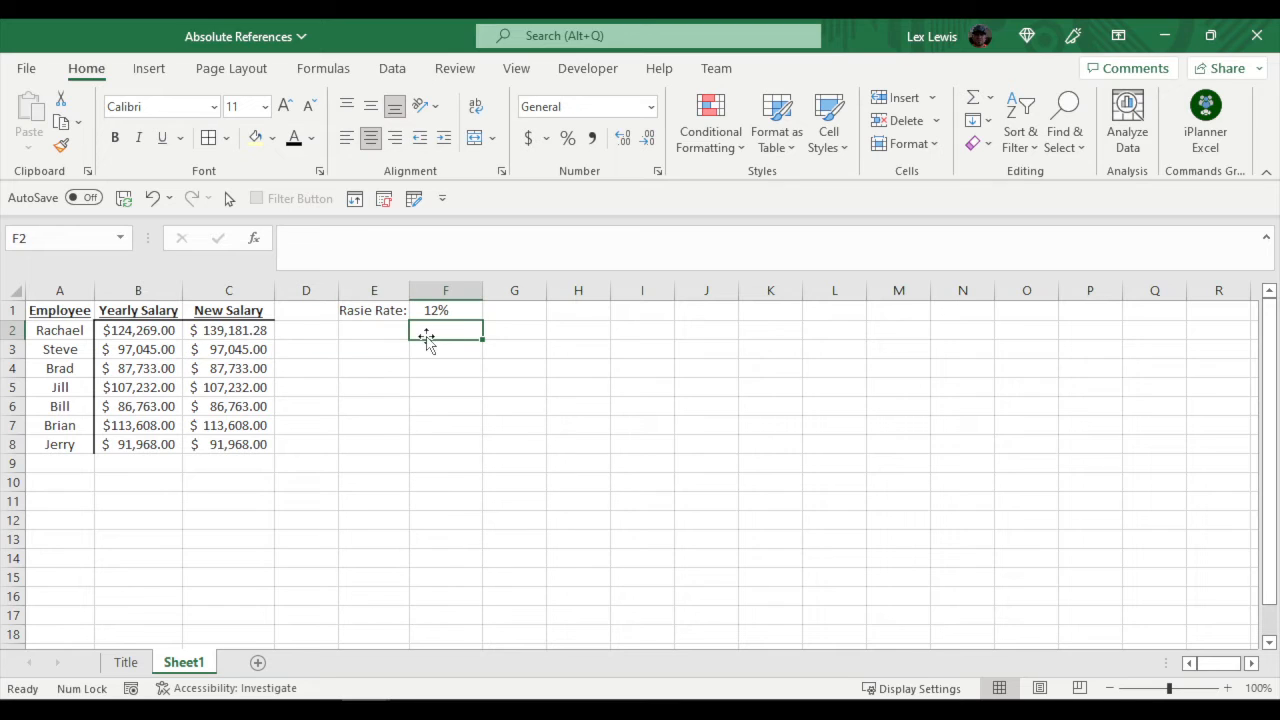
{"action": "left_click", "coordinate": [222, 350]}
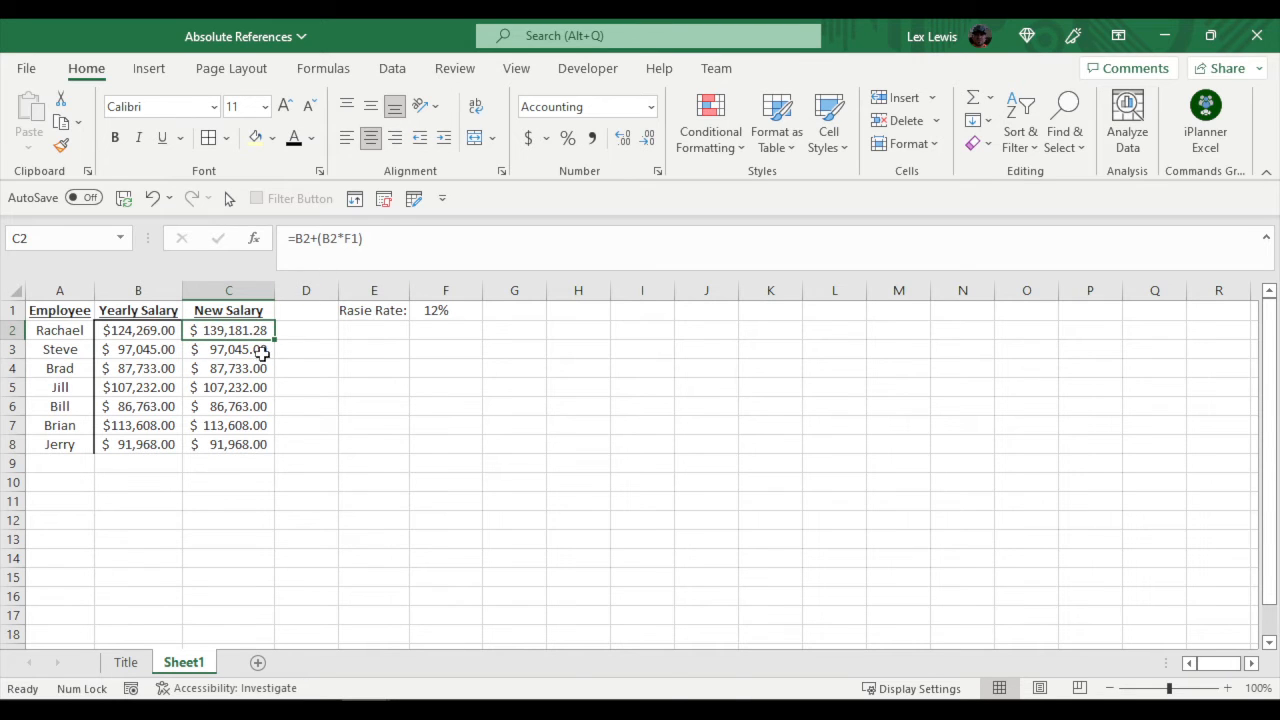
Clear the copied new salary formulas from C3 through C8
{"action": "left_click_drag", "start_coordinate": [257, 353], "coordinate": [265, 407]}
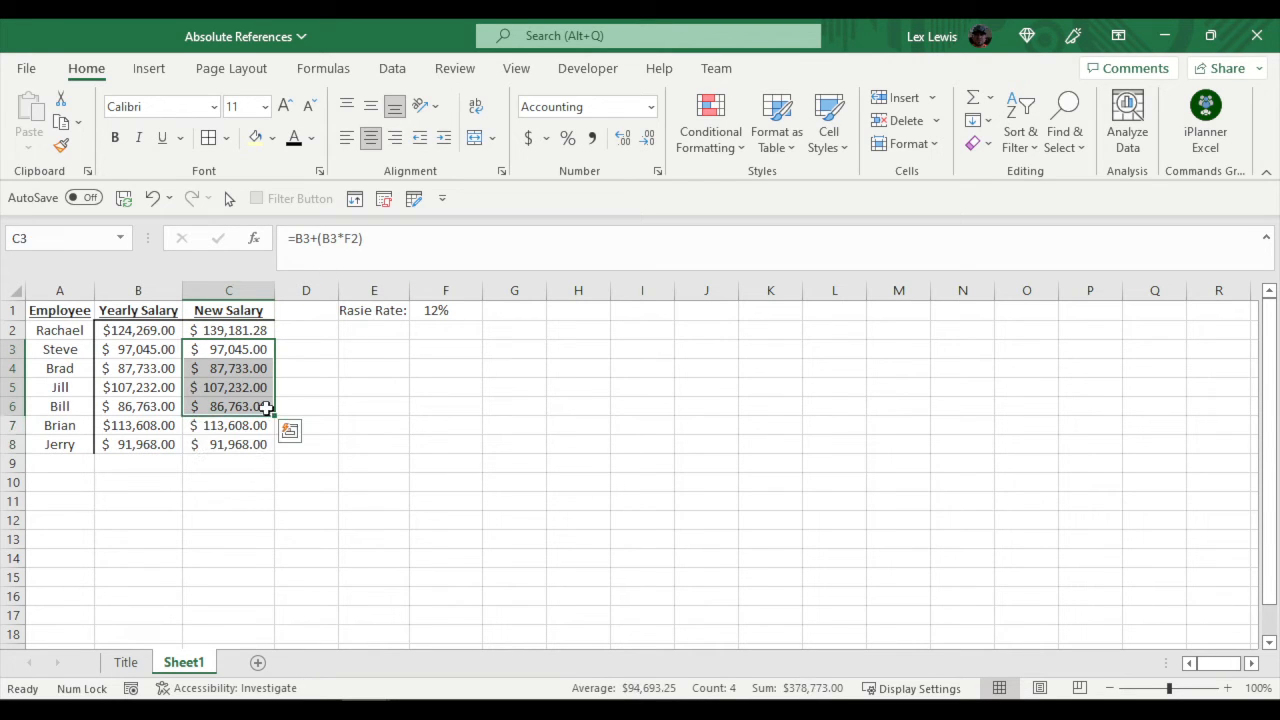
{"action": "key", "text": "Delete"}
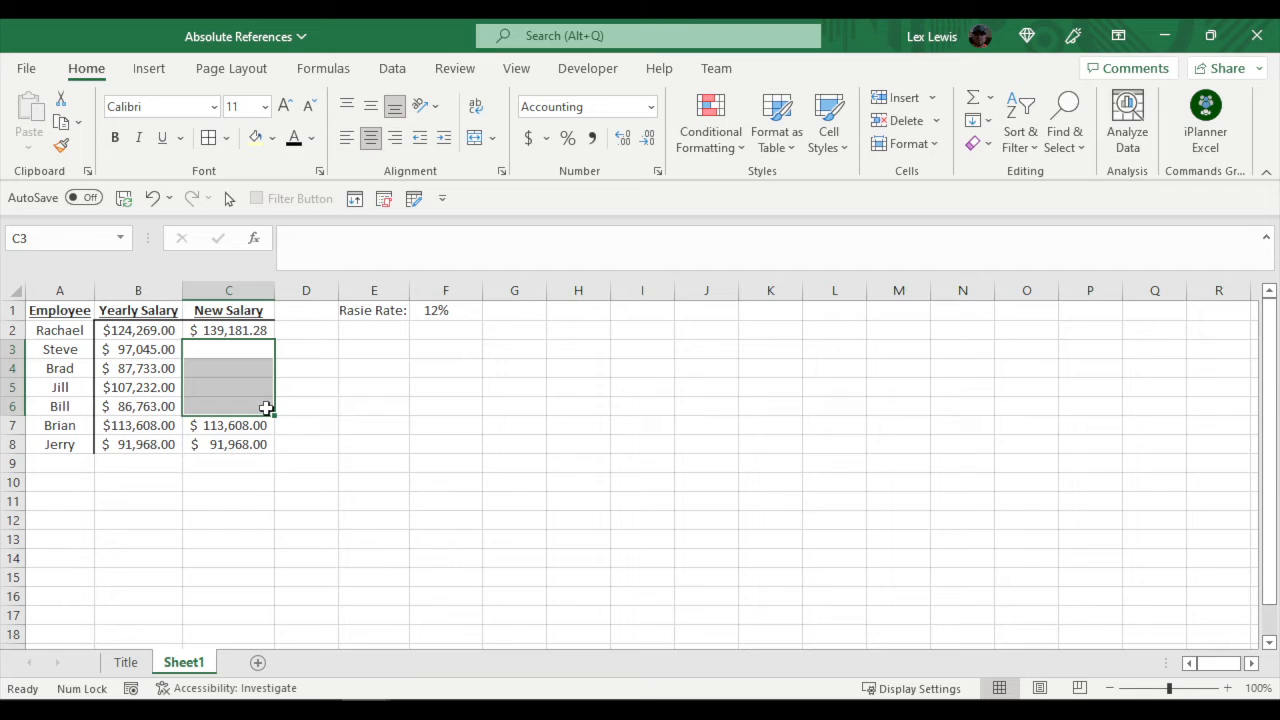
{"action": "key", "text": "ctrl+Down"}
{"action": "key", "text": "shift+Down"}
{"action": "key", "text": "Delete"}
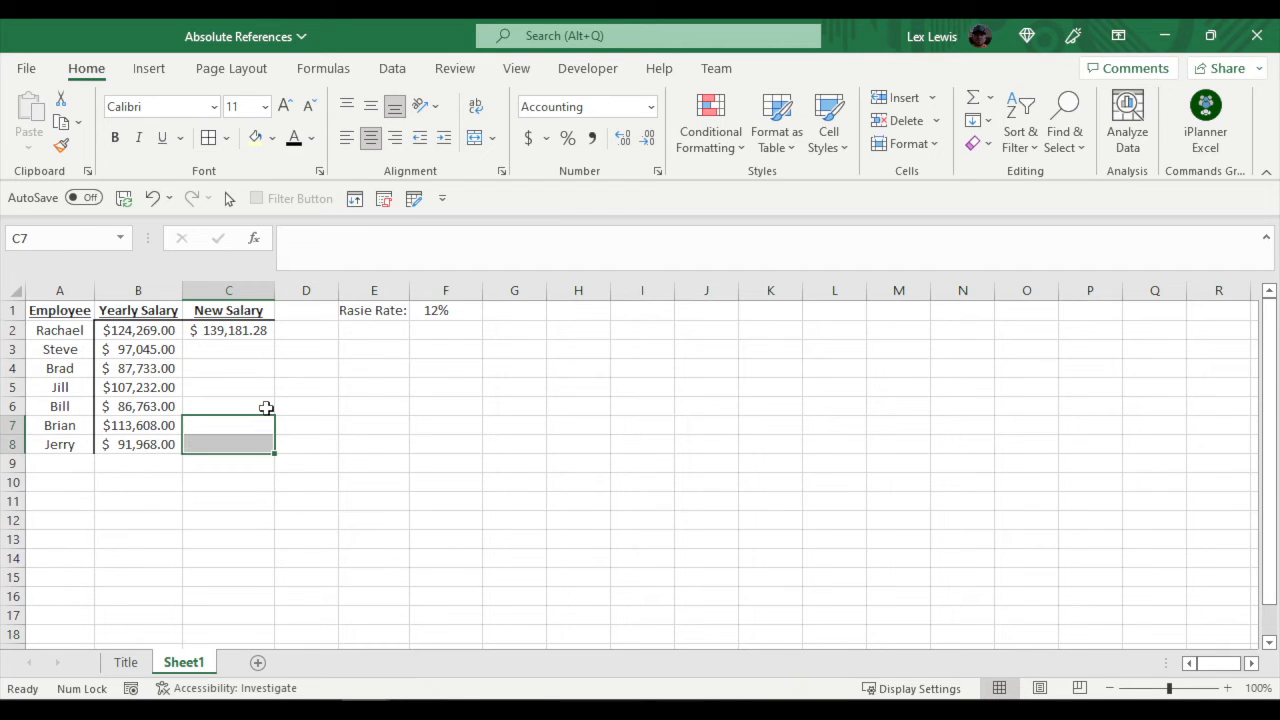
Make every cell reference in C2's formula absolute so that it reads =$B$2+($B$2*$F$1)
{"action": "key", "text": "ctrl+Up"}
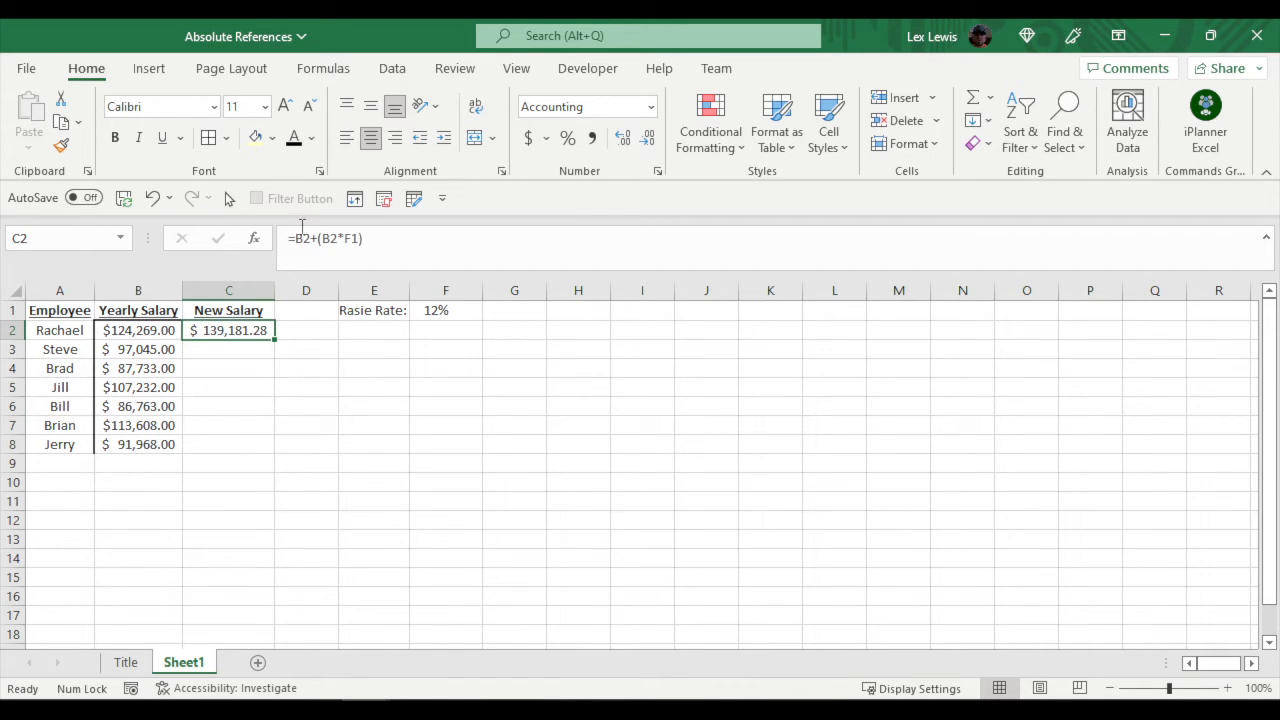
{"action": "left_click", "coordinate": [294, 238]}
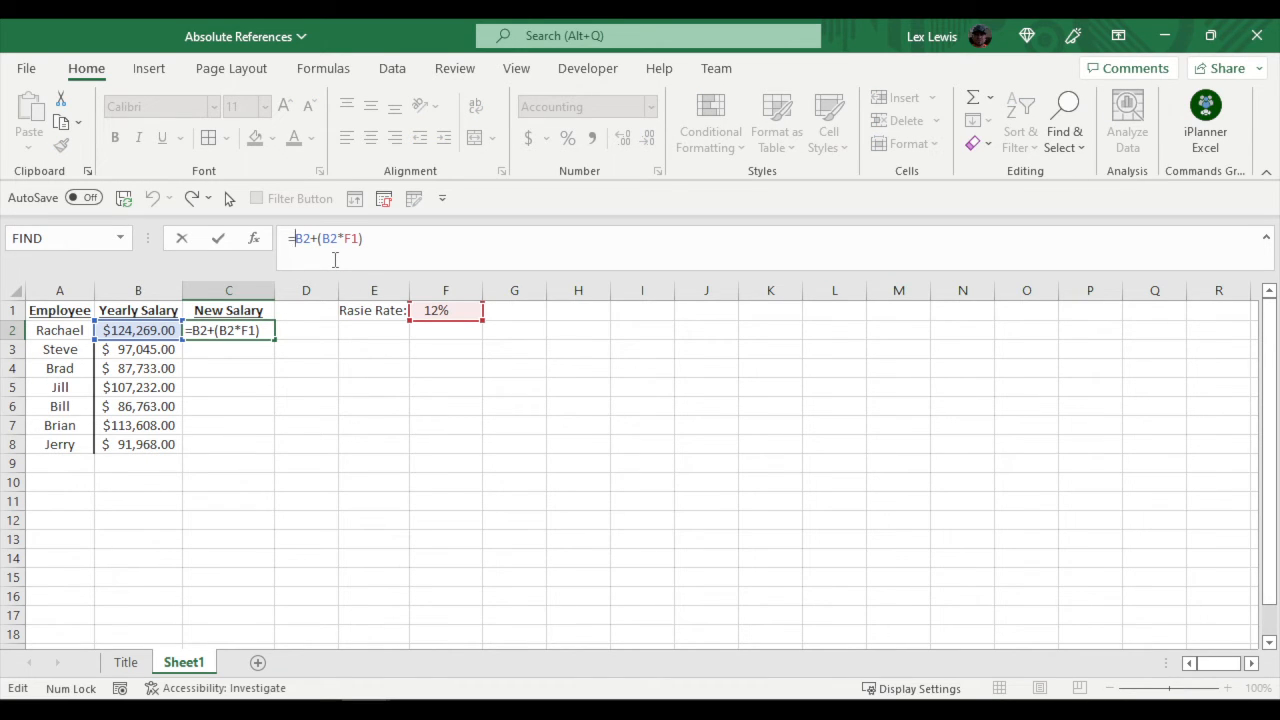
{"action": "type", "text": "$"}
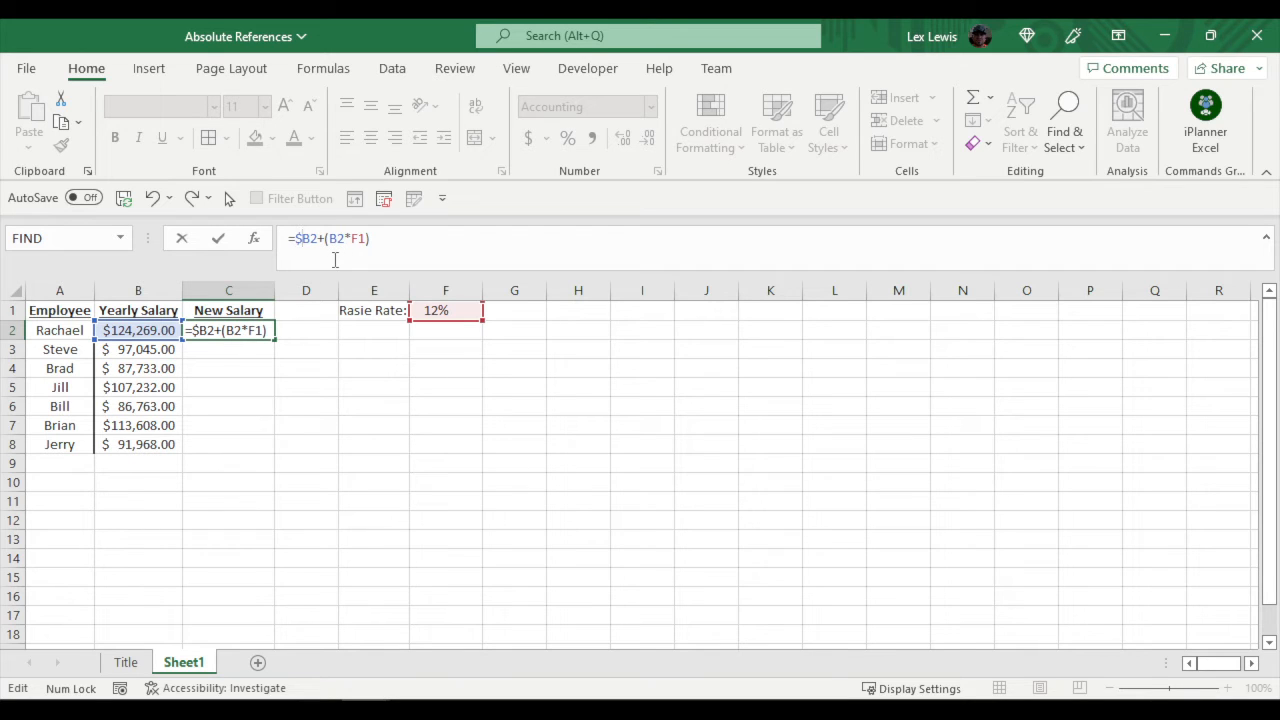
{"action": "left_click", "coordinate": [309, 240]}
{"action": "type", "text": "$"}
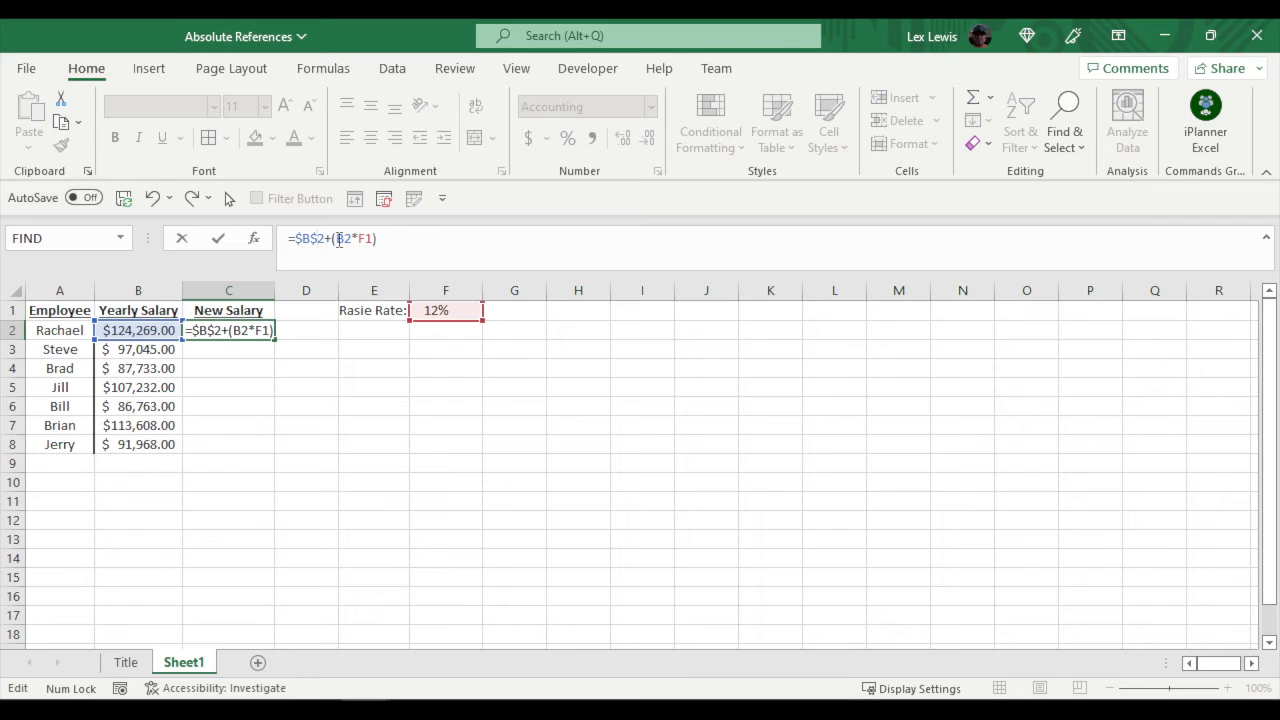
{"action": "left_click", "coordinate": [339, 240]}
{"action": "type", "text": "$B$"}
{"action": "left_click", "coordinate": [373, 238]}
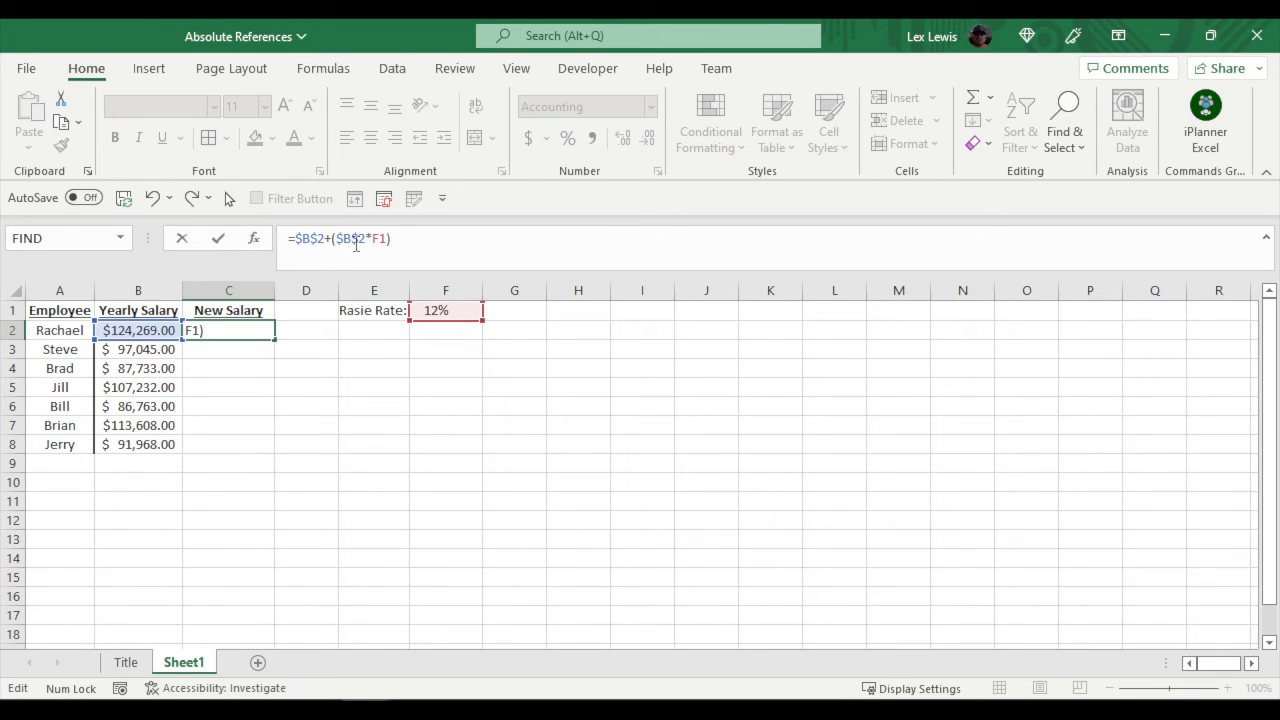
{"action": "type", "text": "$F"}
{"action": "type", "text": "$F$"}
{"action": "key", "text": "Return"}
Fill the fully absolute formula from C2 down through C8
{"action": "left_click", "coordinate": [213, 335]}
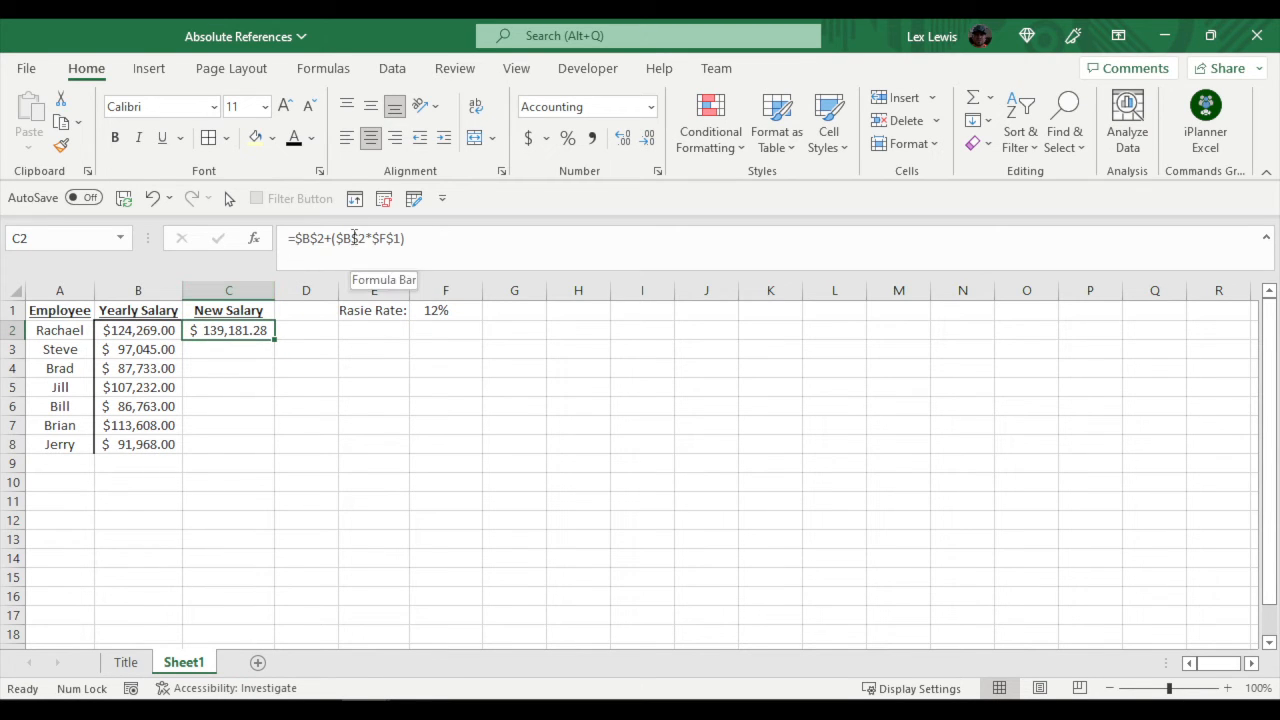
{"action": "left_click_drag", "start_coordinate": [294, 238], "coordinate": [367, 238]}
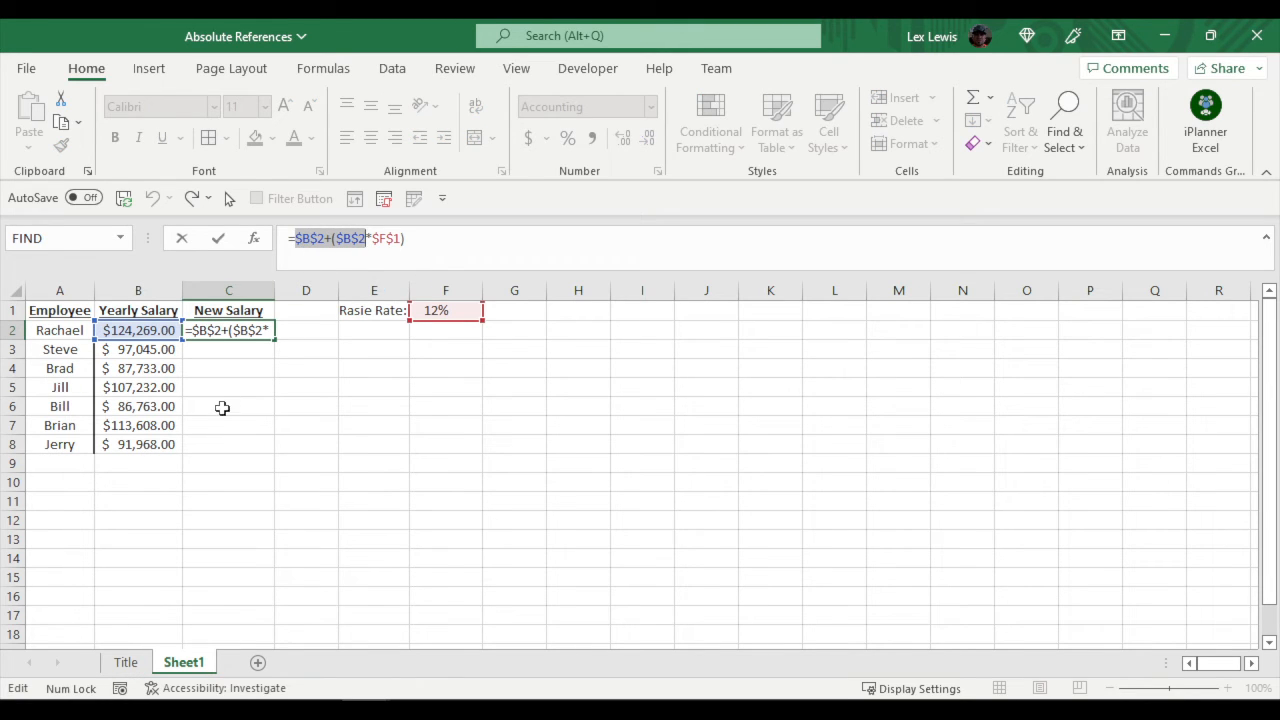
{"action": "key", "text": "ctrl+Return"}
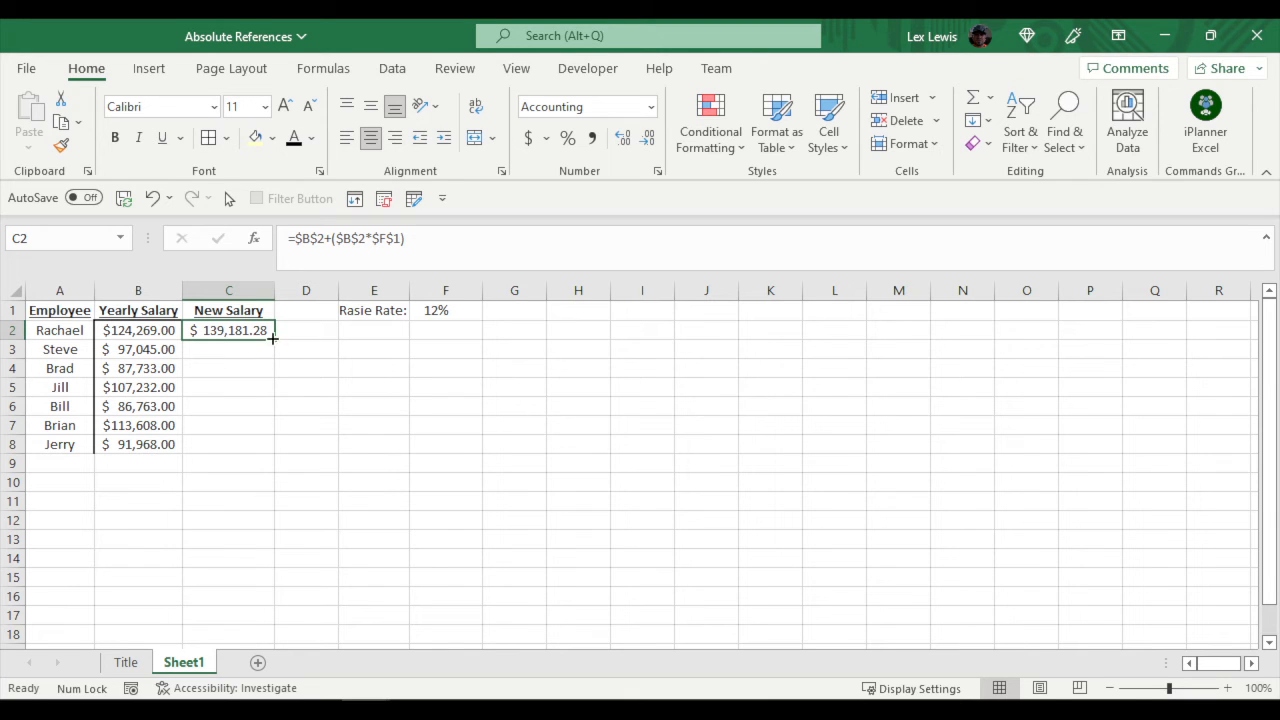
{"action": "left_click_drag", "start_coordinate": [274, 340], "coordinate": [263, 447]}
{"action": "left_click", "coordinate": [242, 480]}
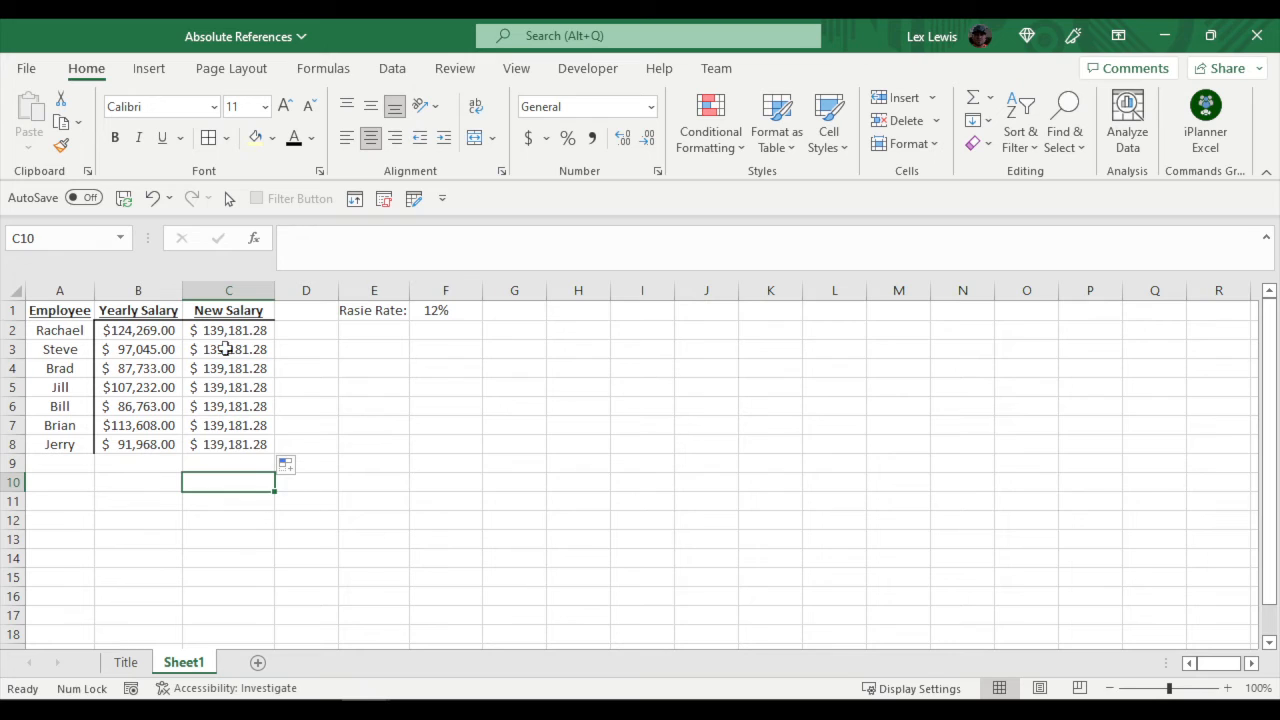
Inspect the copied formulas in the New Salary column, and undo the fill
{"action": "left_click", "coordinate": [228, 332]}
{"action": "left_click", "coordinate": [233, 349]}
{"action": "left_click", "coordinate": [218, 369]}
{"action": "left_click", "coordinate": [216, 388]}
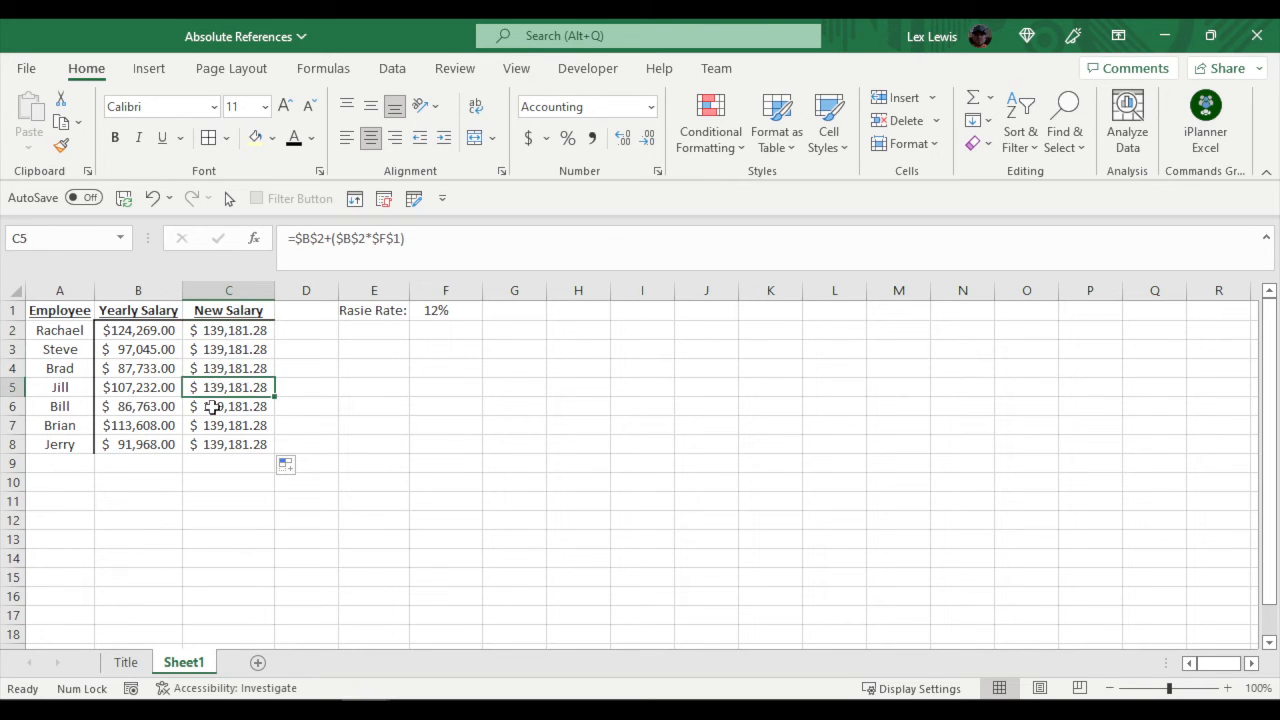
{"action": "left_click", "coordinate": [213, 407]}
{"action": "left_click", "coordinate": [212, 425]}
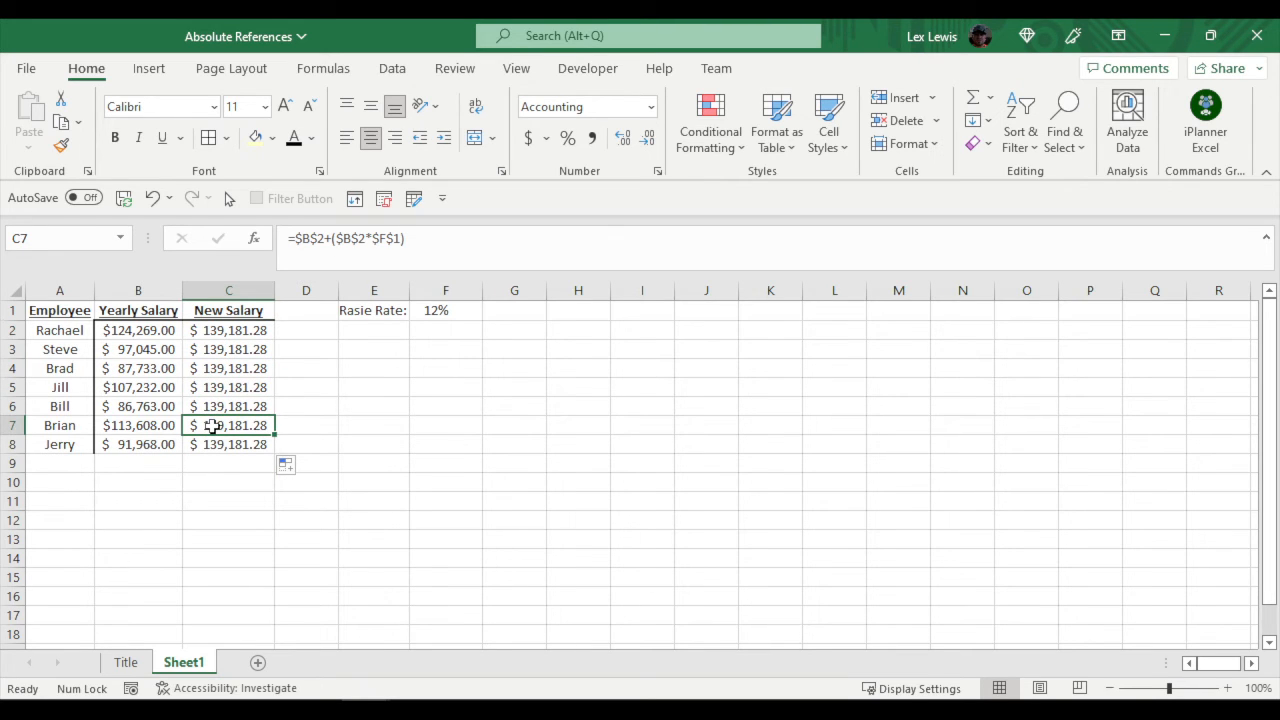
{"action": "key", "text": "ctrl+z"}
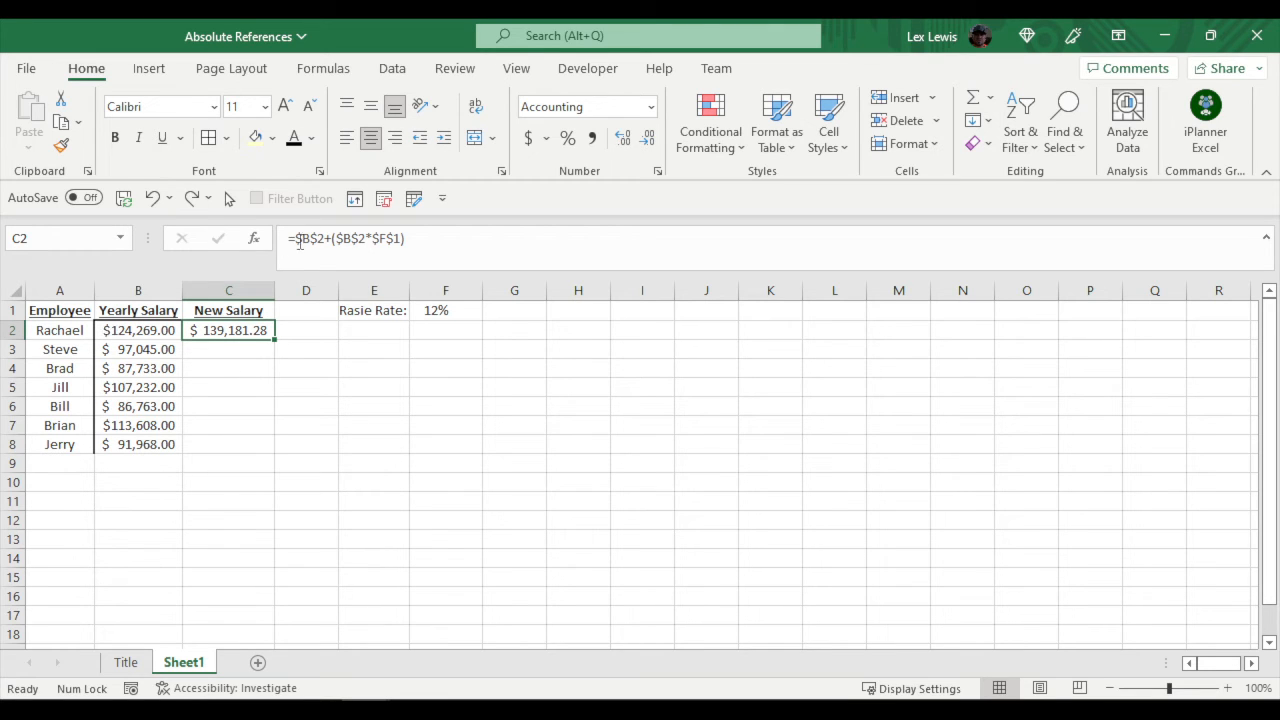
Make the row of both B2 references in C2 relative so the formula reads =$B2+($B2*$F$1)
{"action": "left_click", "coordinate": [326, 242]}
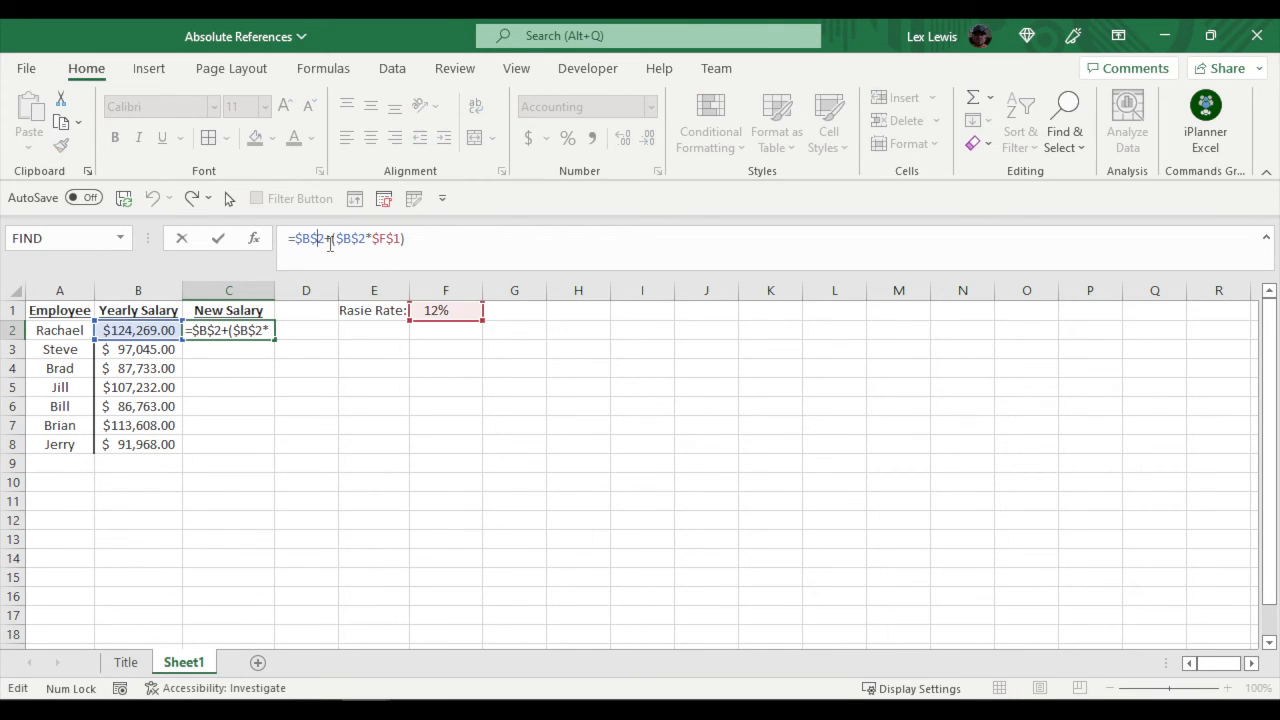
{"action": "key", "text": "BackSpace"}
{"action": "left_click", "coordinate": [351, 240]}
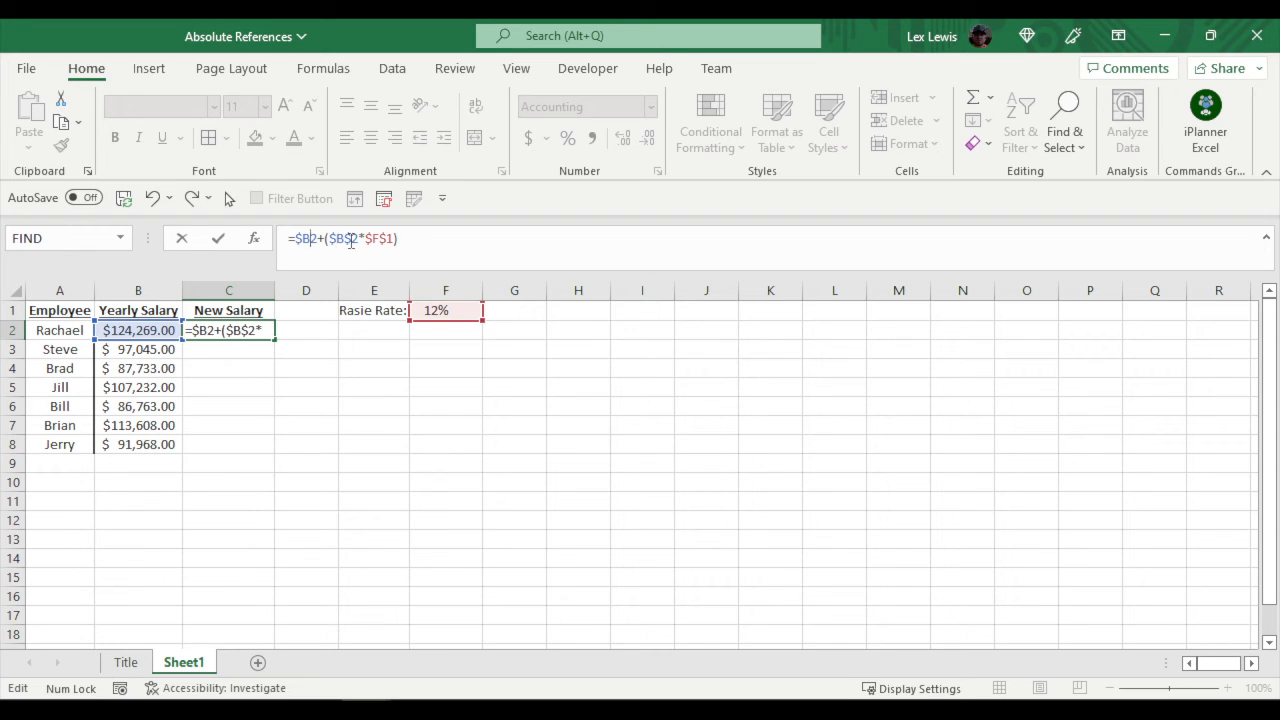
{"action": "key", "text": "BackSpace"}
{"action": "key", "text": "Return"}
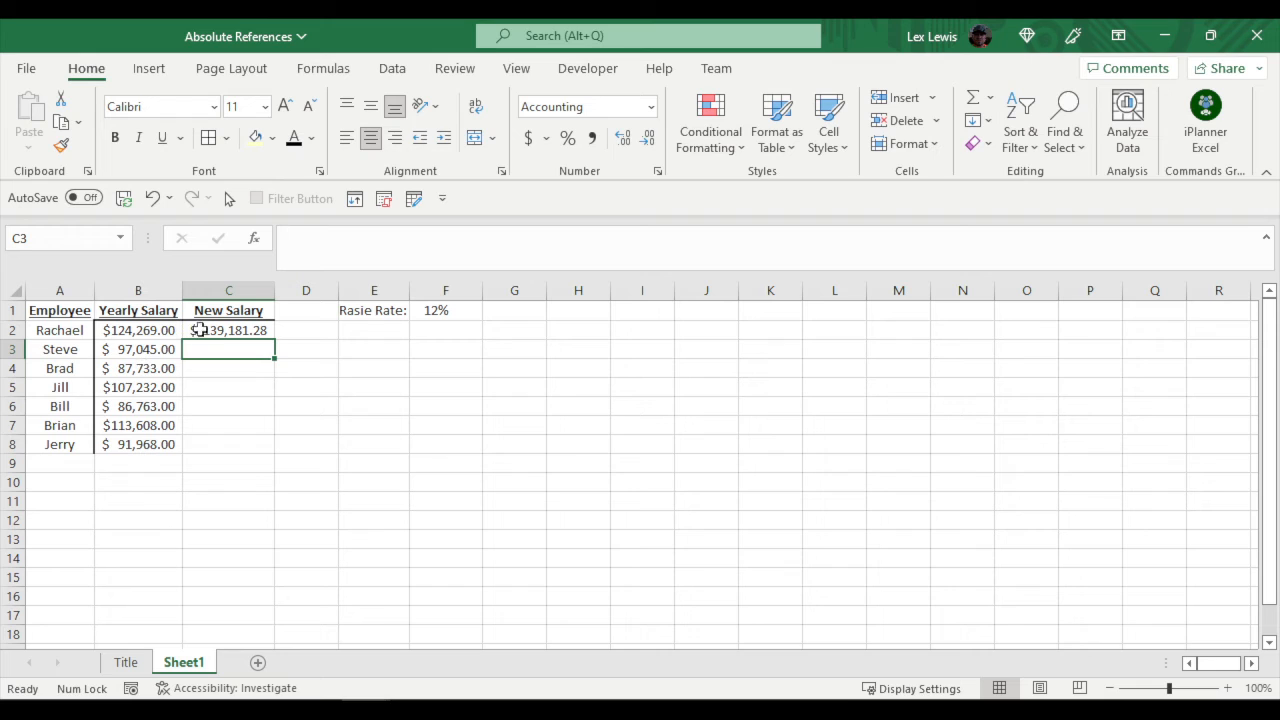
Fill the mixed-reference formula from C2 down through C8
{"action": "left_click", "coordinate": [234, 316]}
{"action": "left_click", "coordinate": [251, 334]}
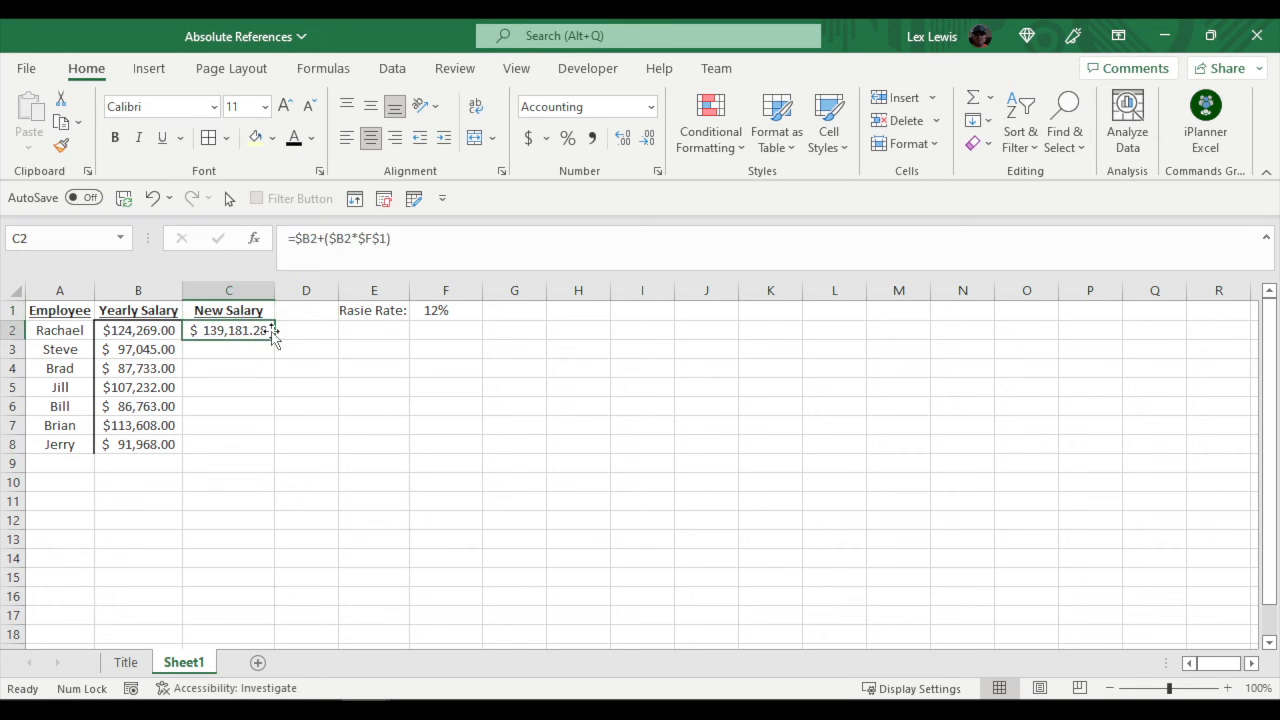
{"action": "left_click_drag", "start_coordinate": [277, 340], "coordinate": [254, 444]}
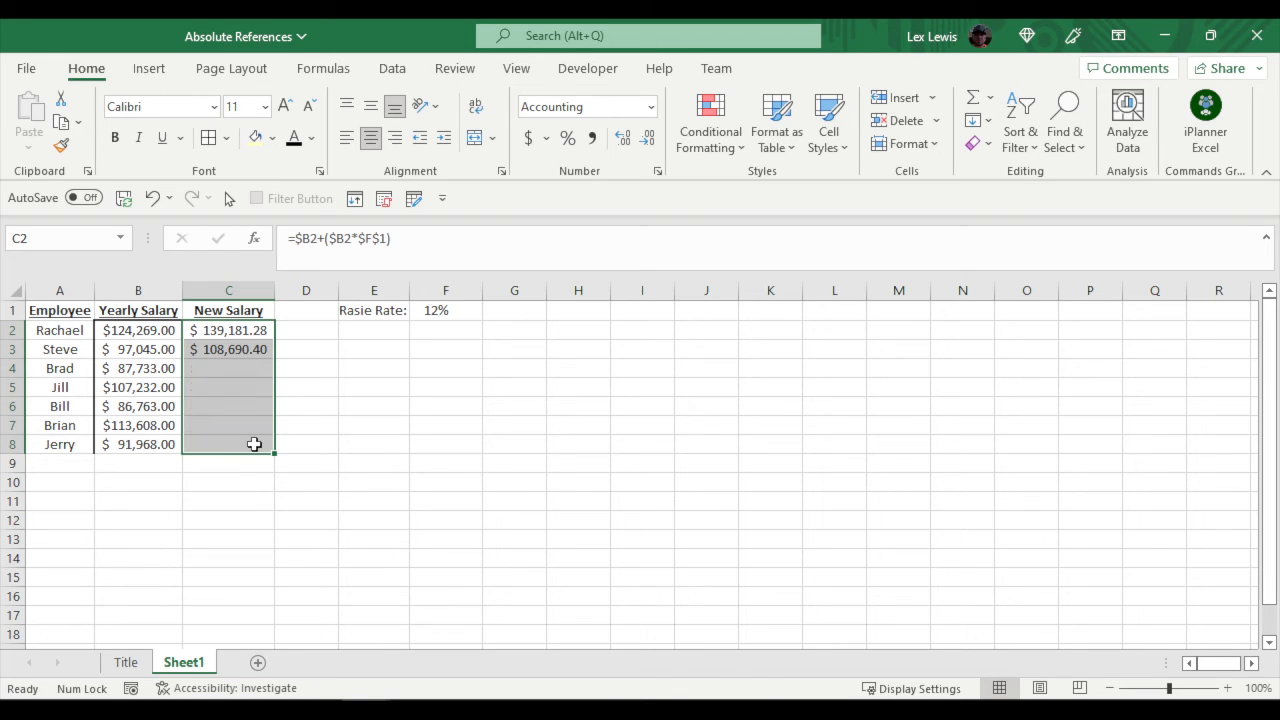
Examine the cell references in the New Salary formulas in C2 through C4, including the raise rate reference
{"action": "left_click", "coordinate": [231, 332]}
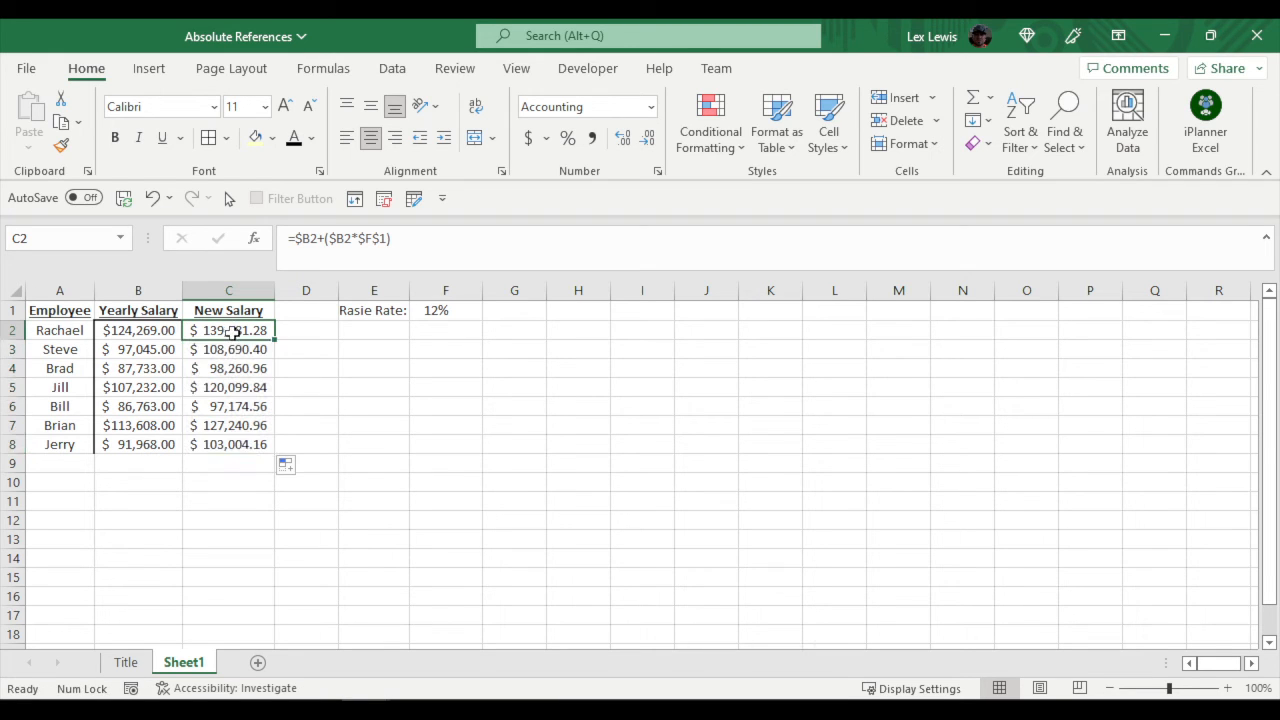
{"action": "left_click", "coordinate": [239, 349]}
{"action": "key", "text": "F2"}
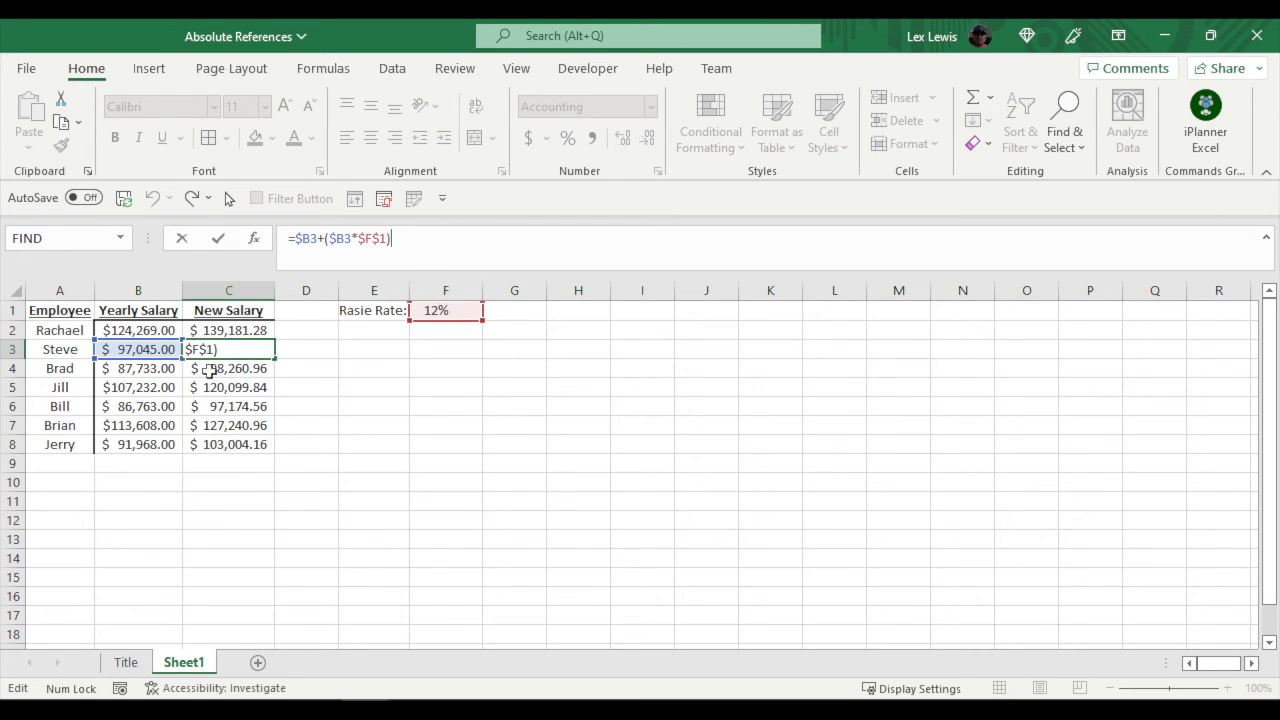
{"action": "key", "text": "Return"}
{"action": "key", "text": "F2"}
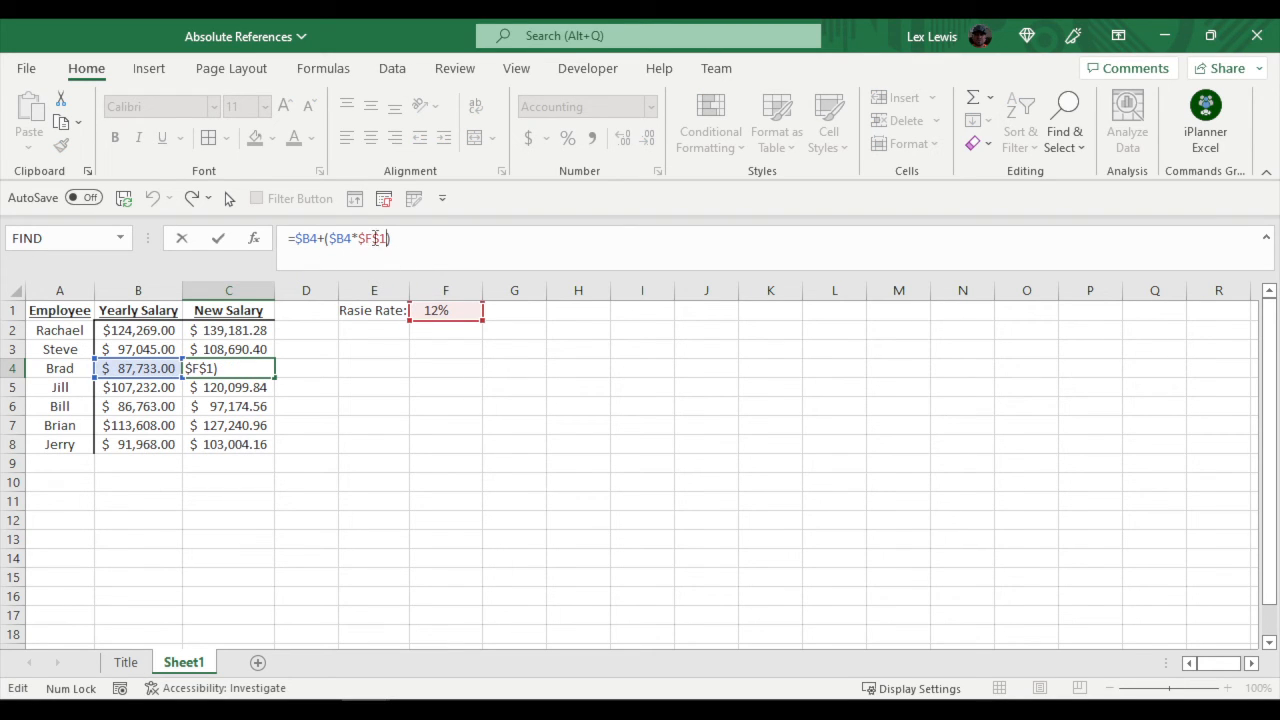
{"action": "left_click_drag", "start_coordinate": [388, 238], "coordinate": [372, 238]}
{"action": "left_click", "coordinate": [414, 242]}
{"action": "key", "text": "Return"}
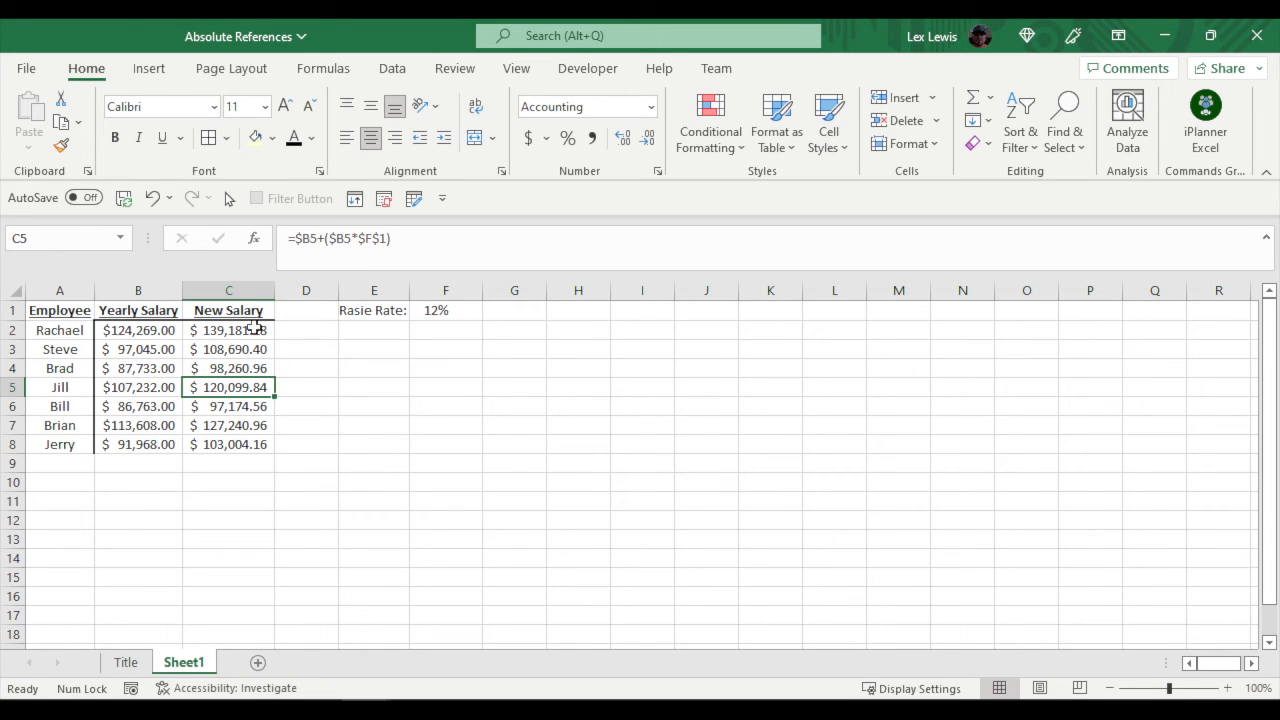
Fill C2's mixed-reference formula across into D2 and autofit the width of column D
{"action": "left_click", "coordinate": [255, 327]}
{"action": "left_click_drag", "start_coordinate": [274, 340], "coordinate": [335, 342]}
{"action": "left_click_drag", "start_coordinate": [341, 290], "coordinate": [341, 290]}
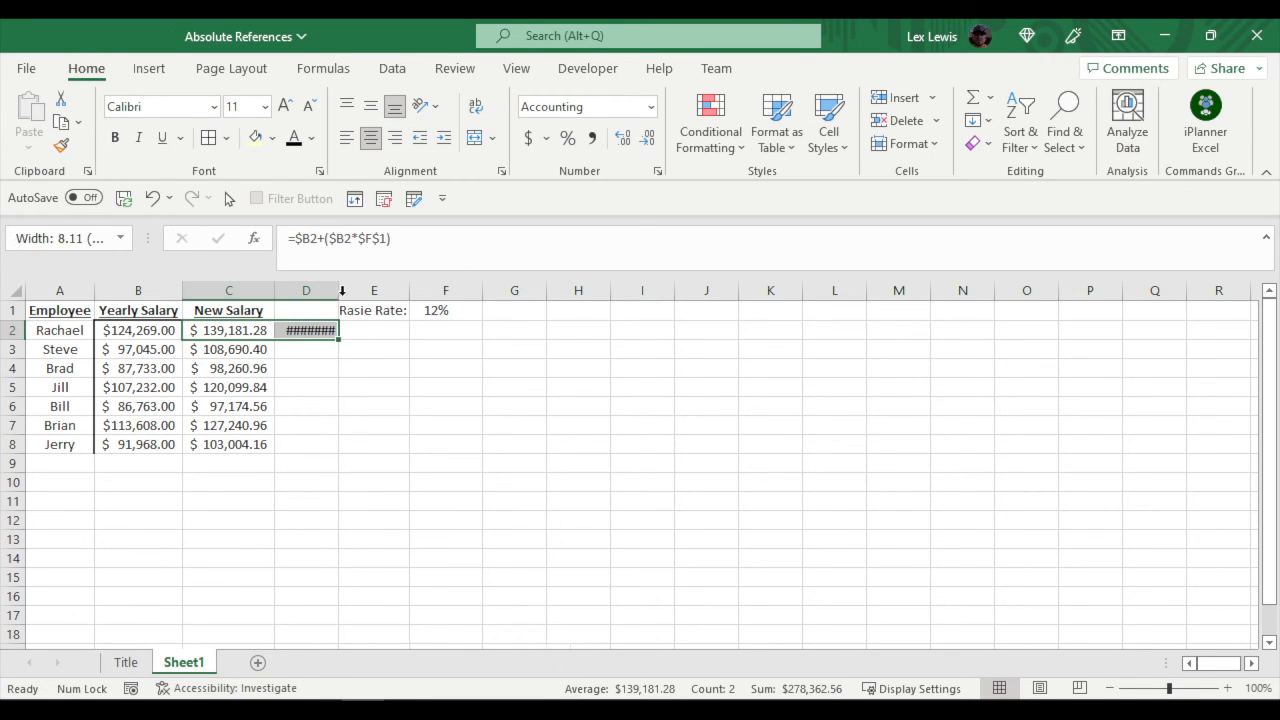
{"action": "double_click", "coordinate": [341, 290]}
{"action": "left_click_drag", "start_coordinate": [307, 403], "coordinate": [296, 388]}
{"action": "left_click", "coordinate": [321, 337]}
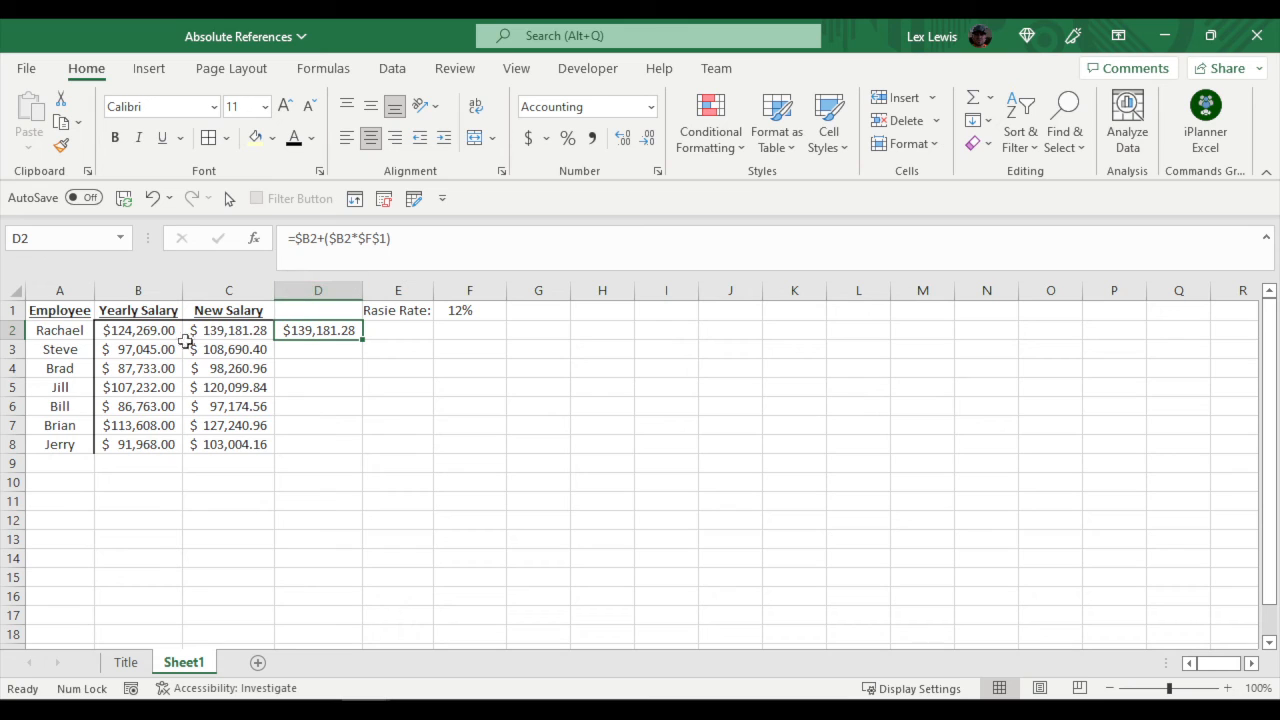
Check which cells the copied formula in D2 refers to, and clear D2
{"action": "left_click", "coordinate": [146, 336]}
{"action": "left_click", "coordinate": [309, 329]}
{"action": "left_click", "coordinate": [391, 238]}
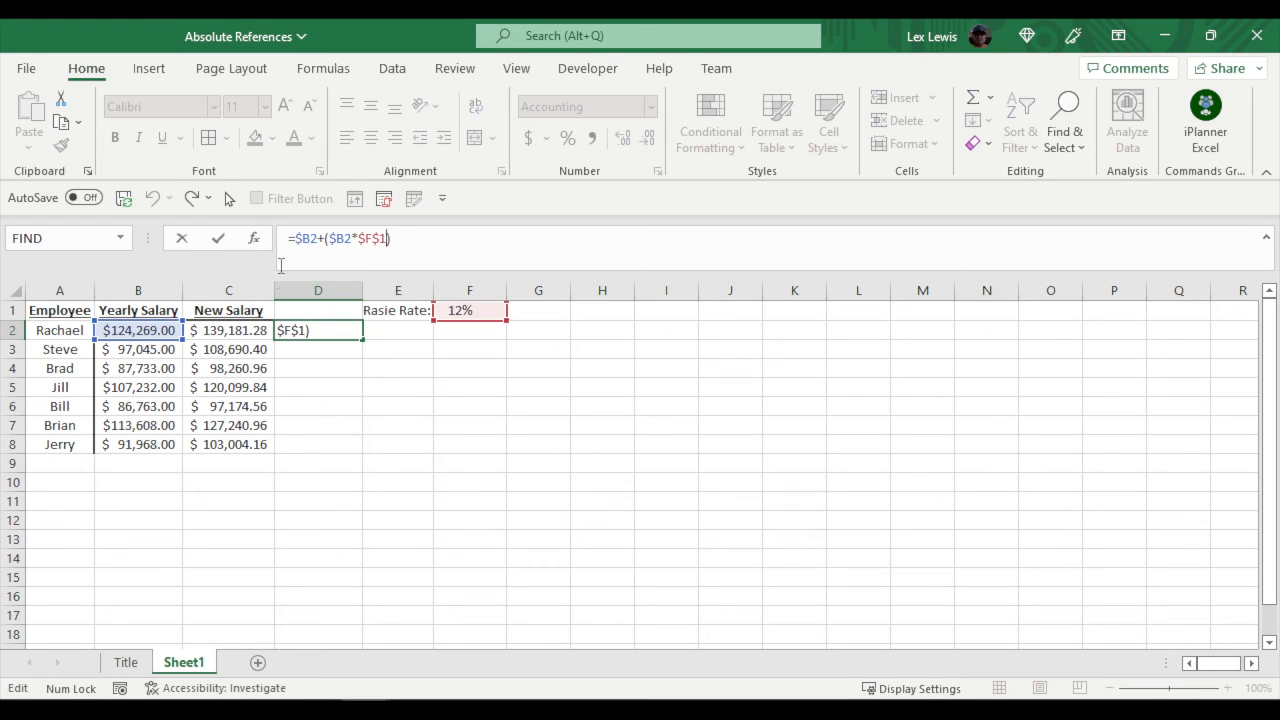
{"action": "left_click", "coordinate": [321, 329]}
{"action": "key", "text": "Escape"}
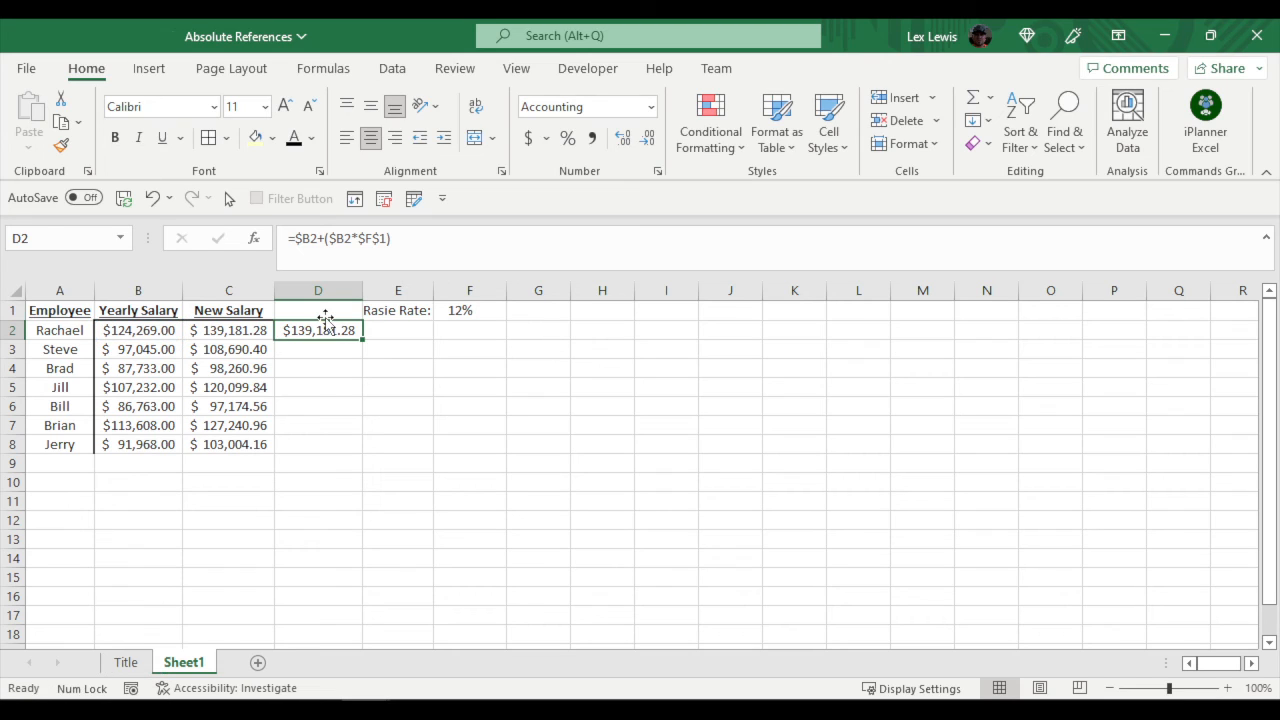
{"action": "key", "text": "Delete"}
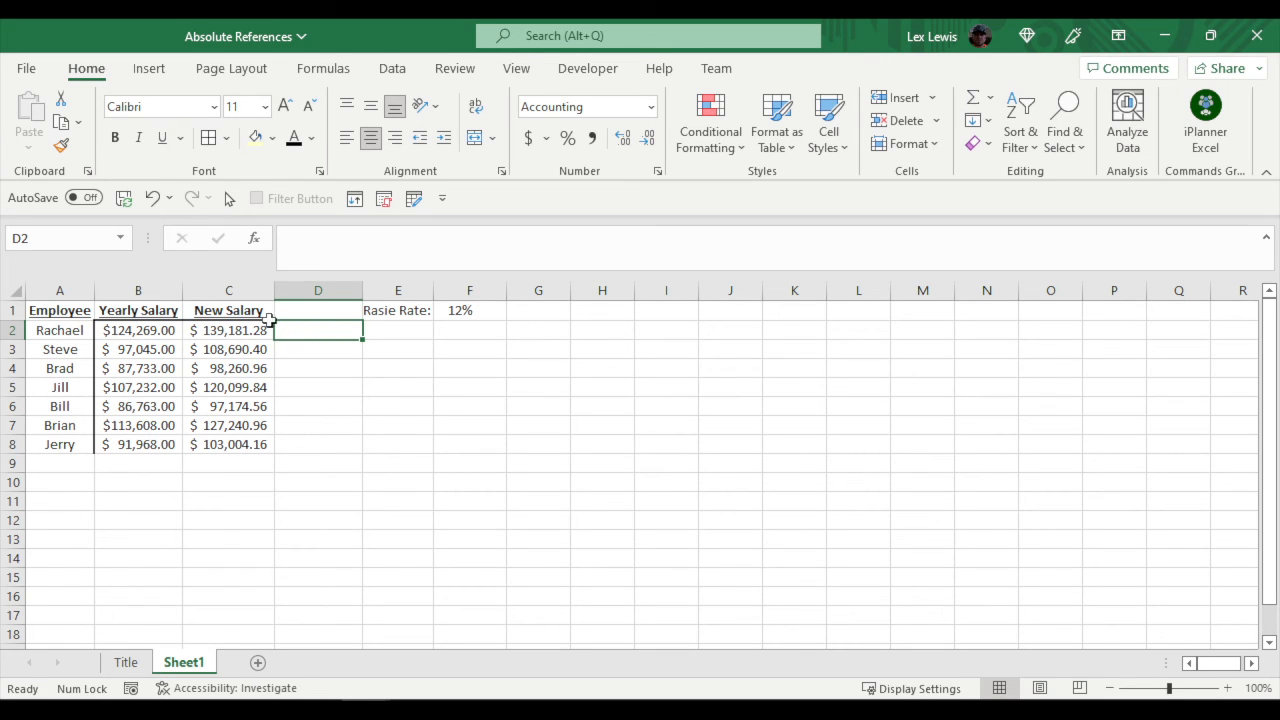
Make both B2 references in C2 fully relative so the formula reads =B2+(B2*$F$1)
{"action": "left_click", "coordinate": [240, 332]}
{"action": "left_click", "coordinate": [309, 244]}
{"action": "key", "text": "BackSpace"}
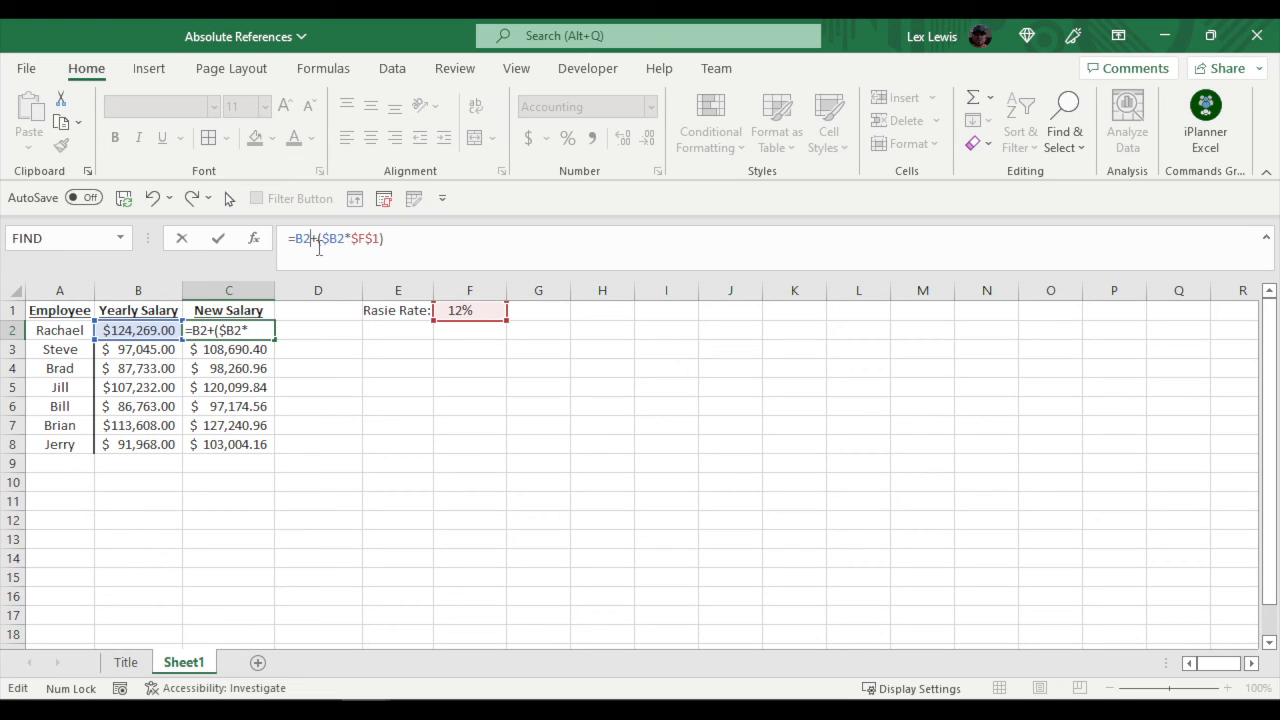
{"action": "left_click", "coordinate": [319, 248]}
{"action": "key", "text": "Delete"}
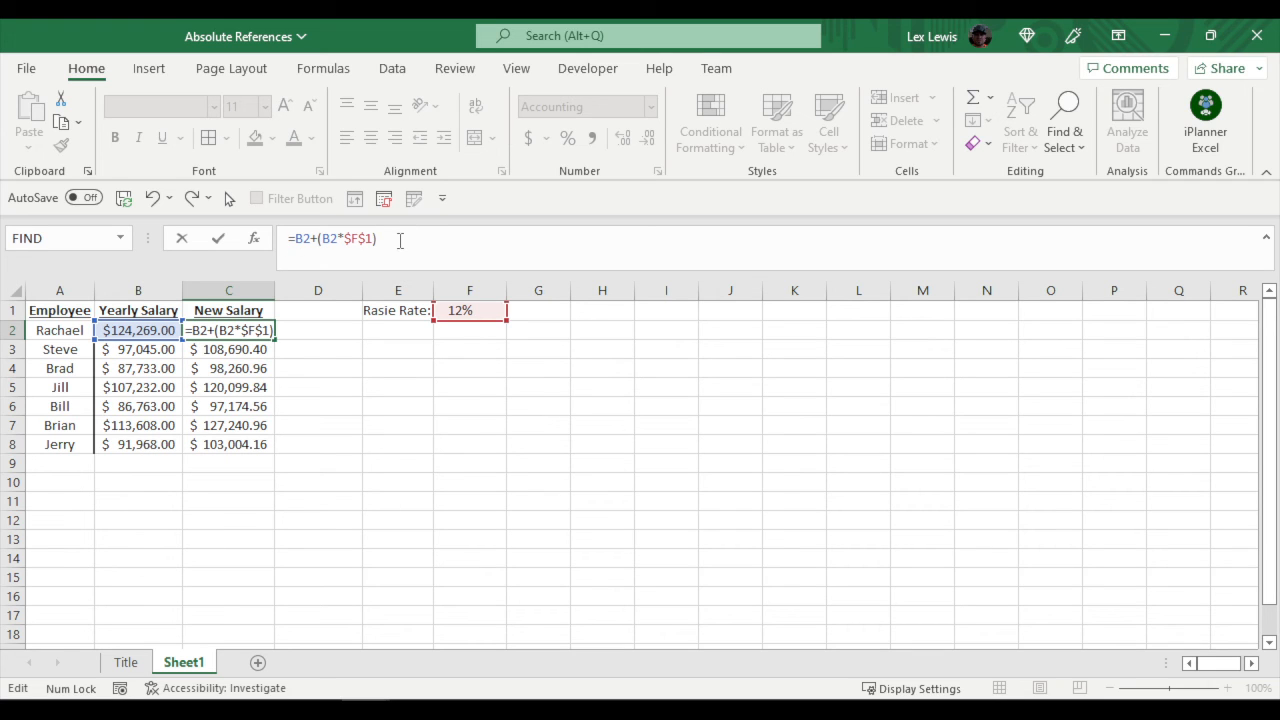
{"action": "key", "text": "Return"}
Fill C2's formula across into D2 and compare the cell references in the two formulas
{"action": "key", "text": "Up"}
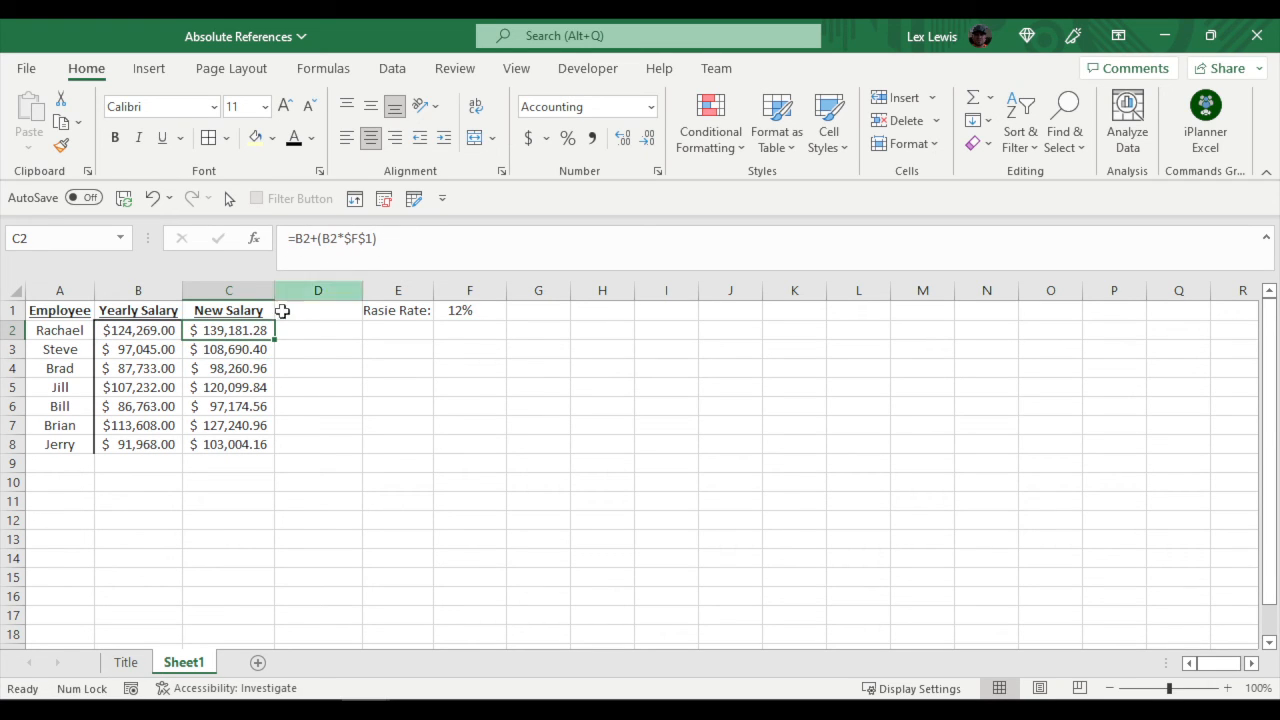
{"action": "left_click_drag", "start_coordinate": [276, 340], "coordinate": [332, 330]}
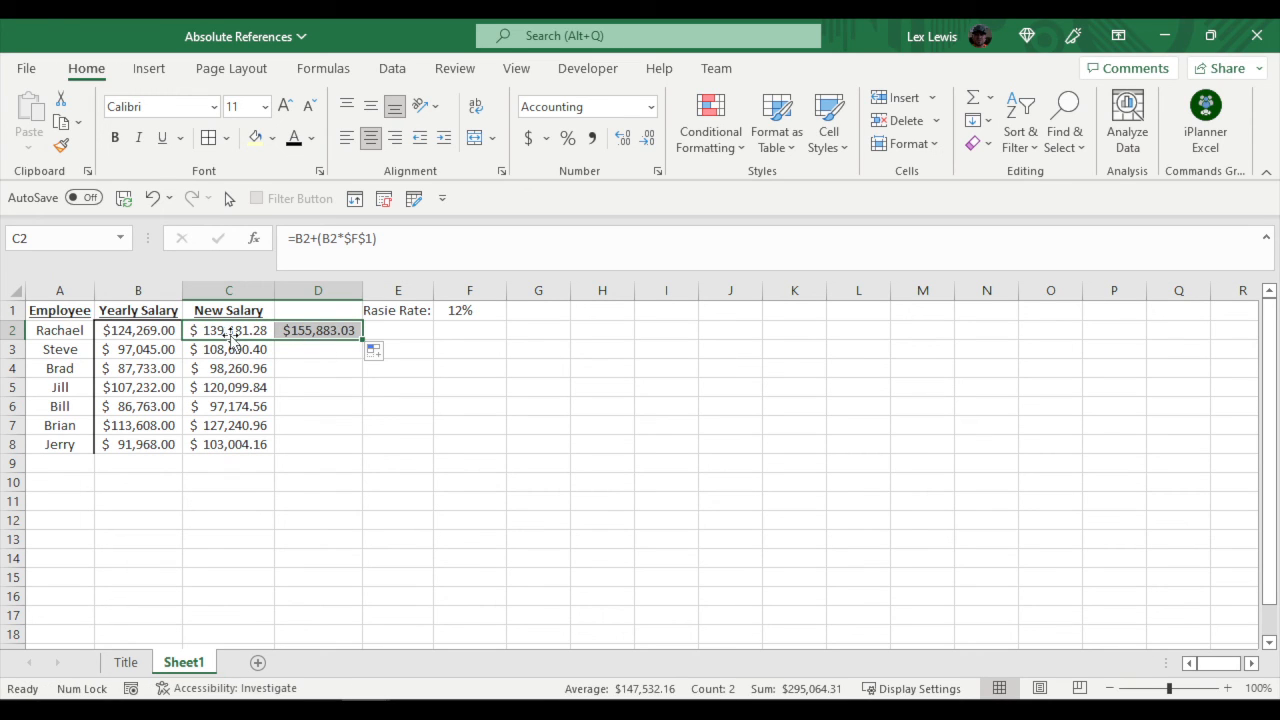
{"action": "left_click", "coordinate": [231, 338]}
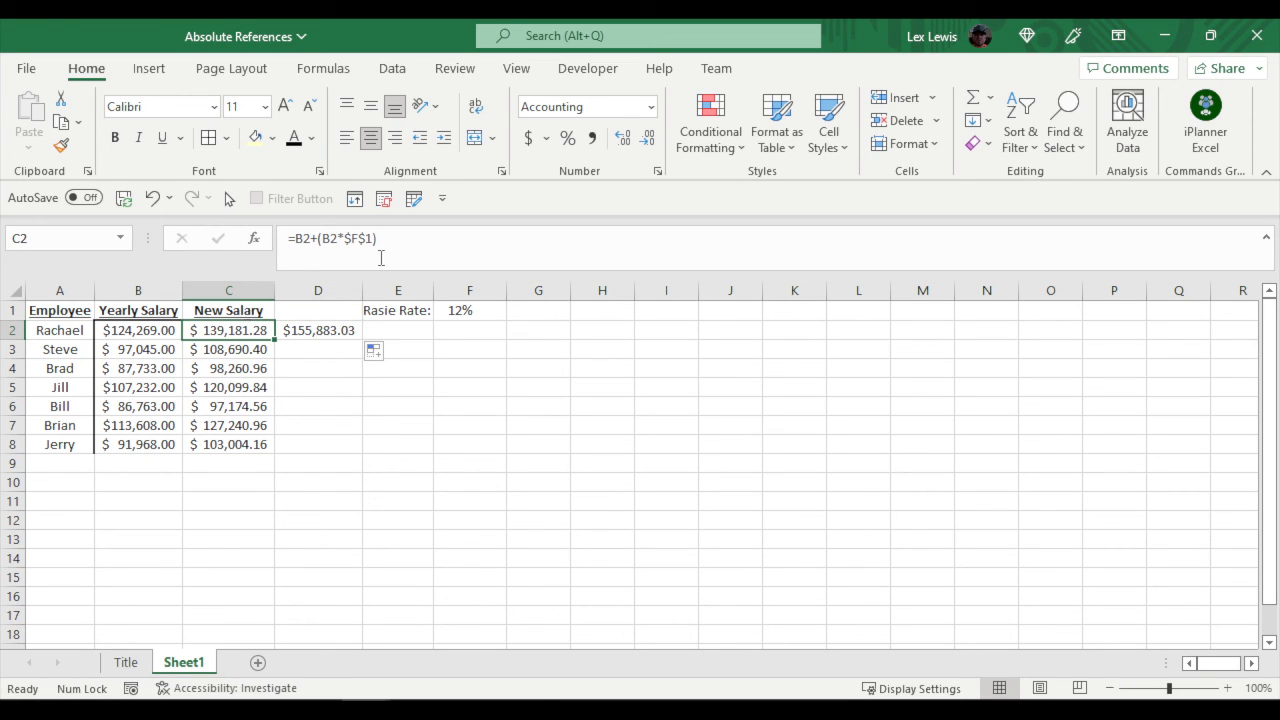
{"action": "left_click", "coordinate": [383, 243]}
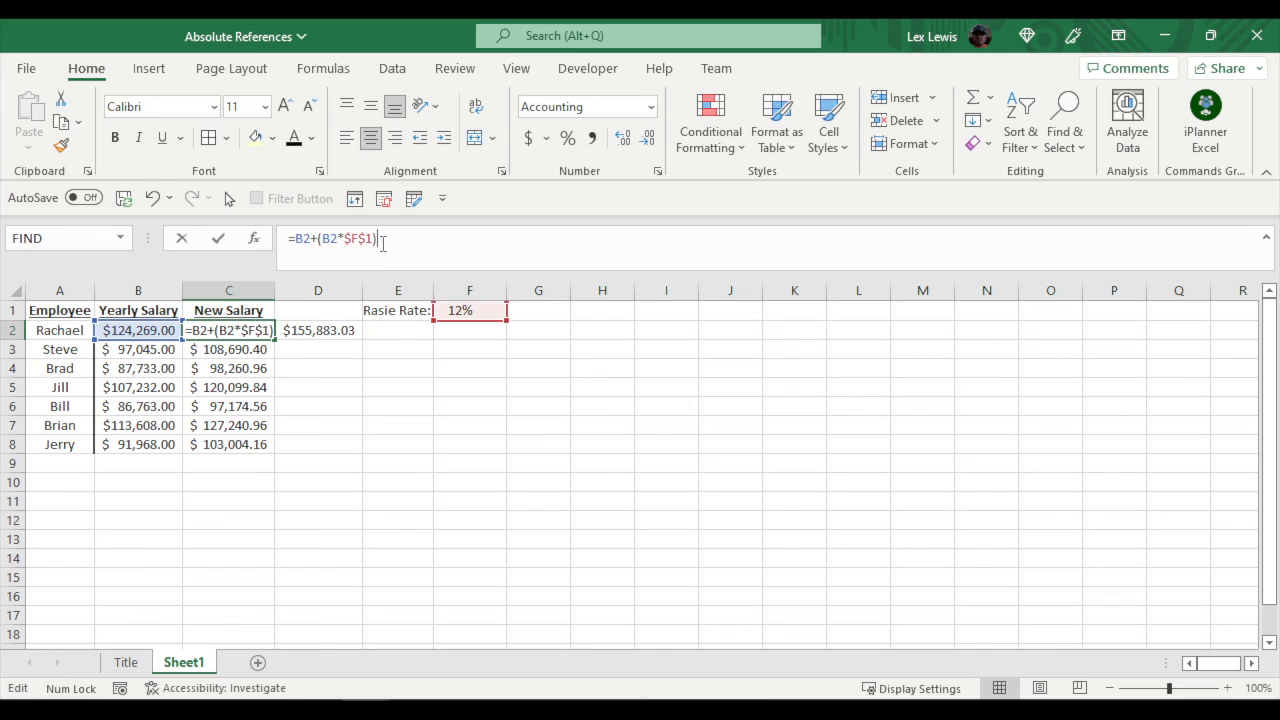
{"action": "left_click", "coordinate": [293, 330]}
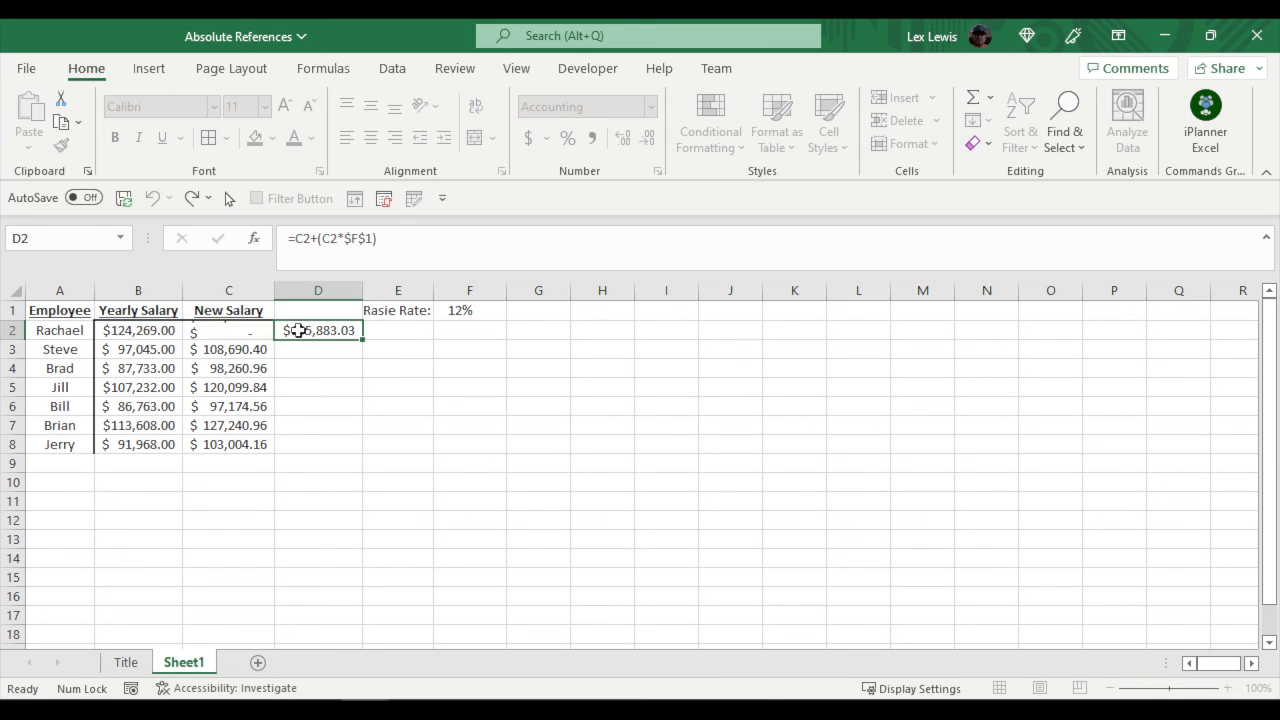
{"action": "left_click", "coordinate": [340, 245]}
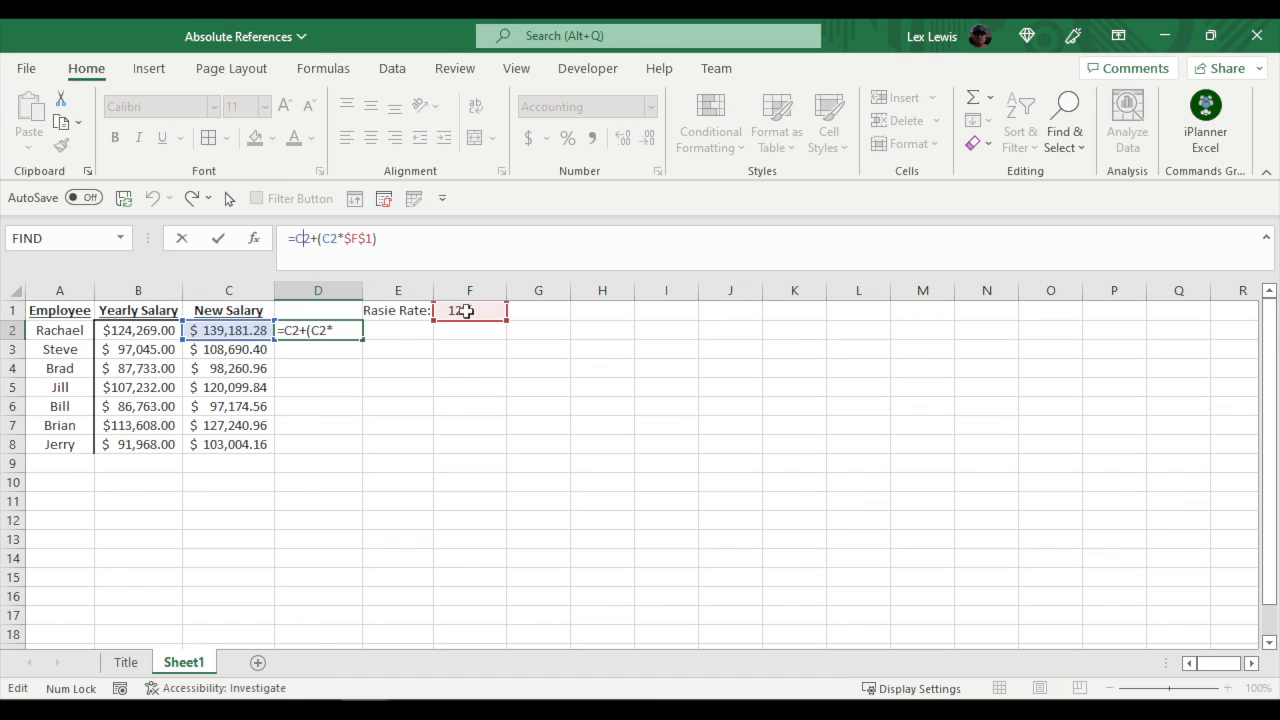
{"action": "left_click", "coordinate": [357, 238]}
{"action": "key", "text": "Return"}
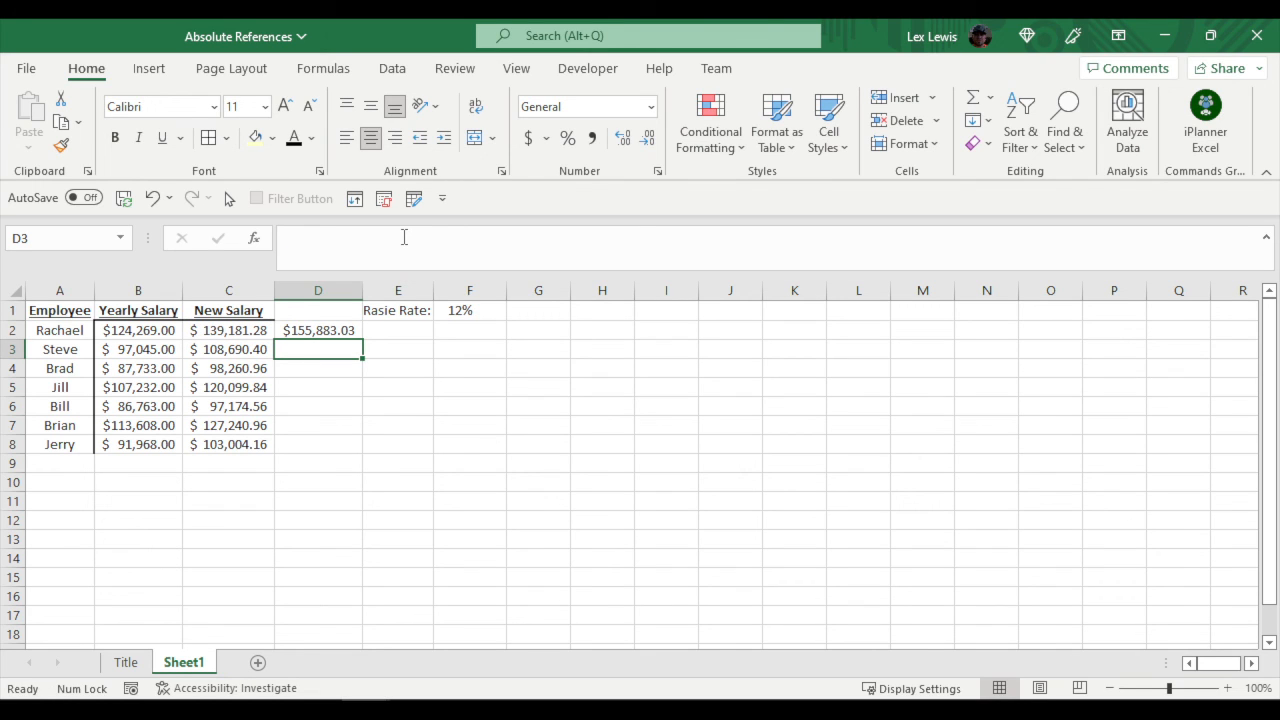